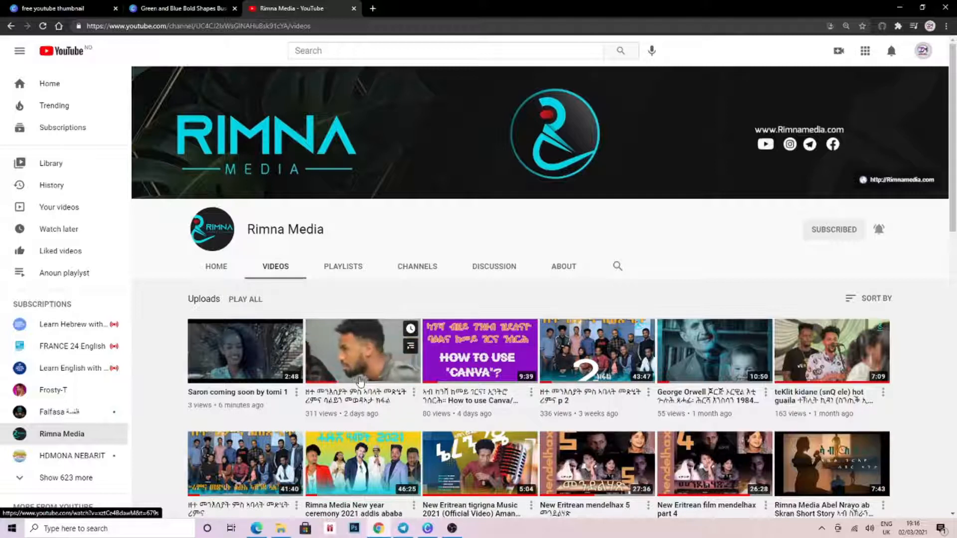
Look through the Rimna Media channel's home page and uploaded videos to examine their thumbnails.
left_click(215, 272)
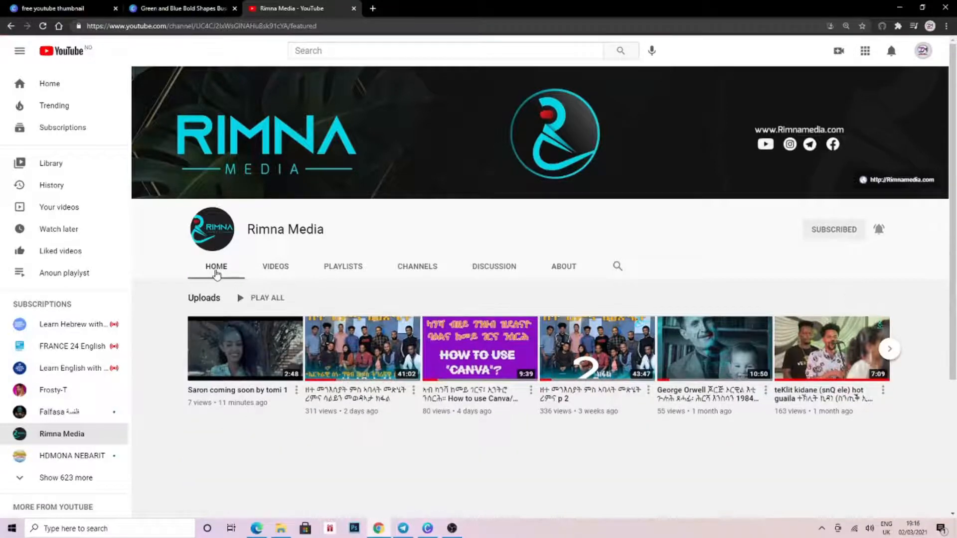
left_click(277, 271)
scroll(548, 339, "down", 5)
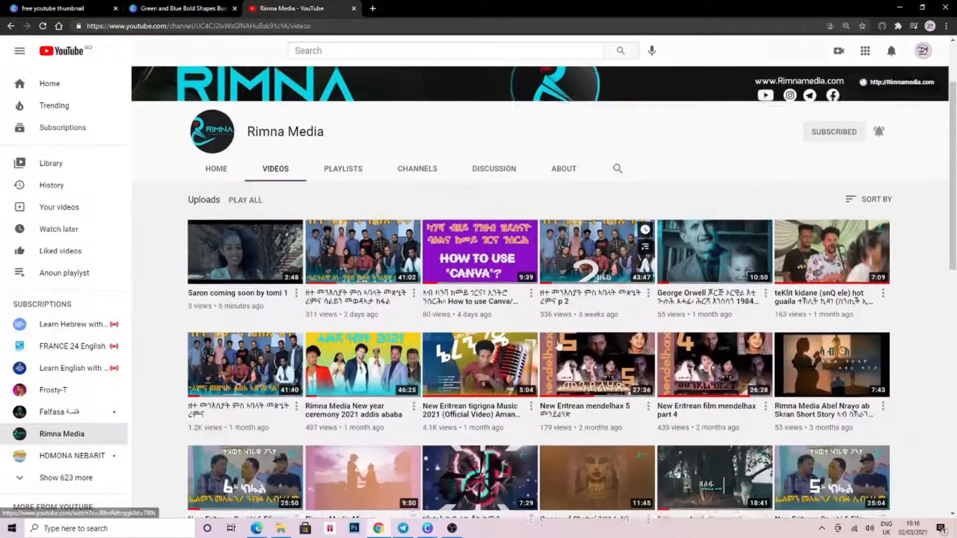
scroll(562, 344, "down", 5)
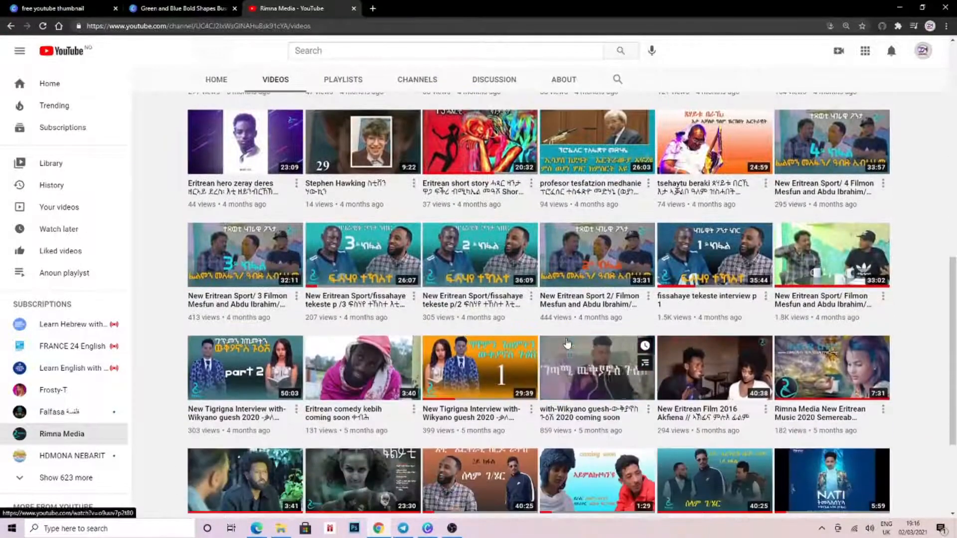
scroll(567, 343, "down", 2)
scroll(549, 347, "up", 5)
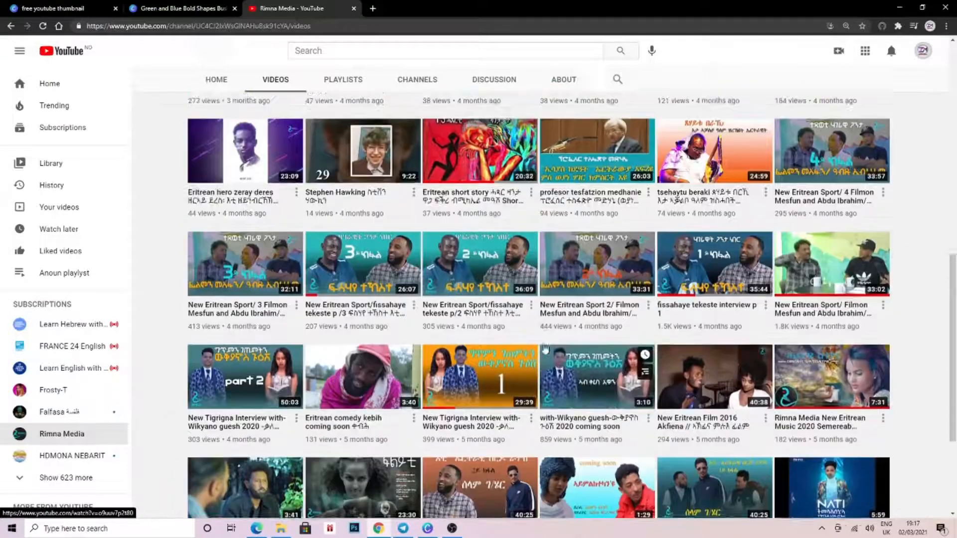
scroll(546, 349, "up", 7)
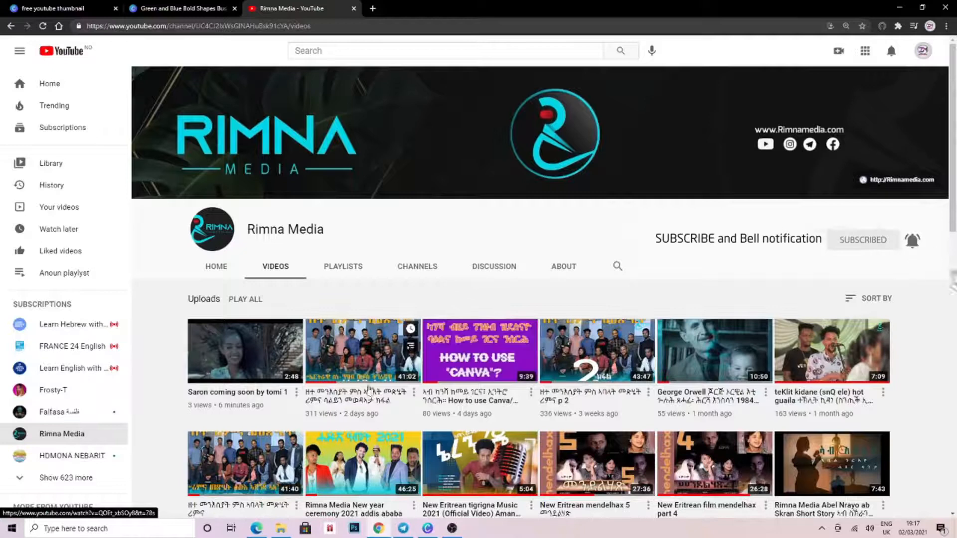
left_click(215, 269)
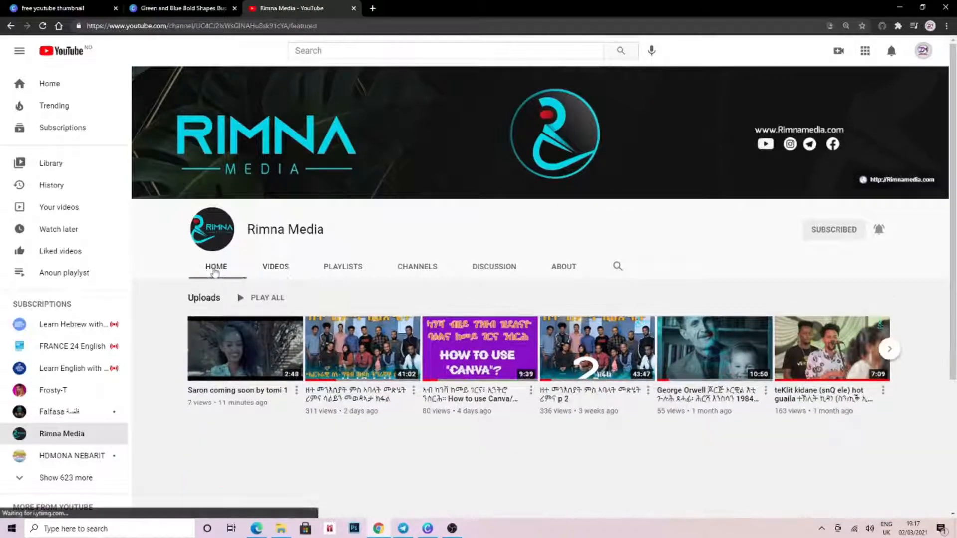
left_click(279, 269)
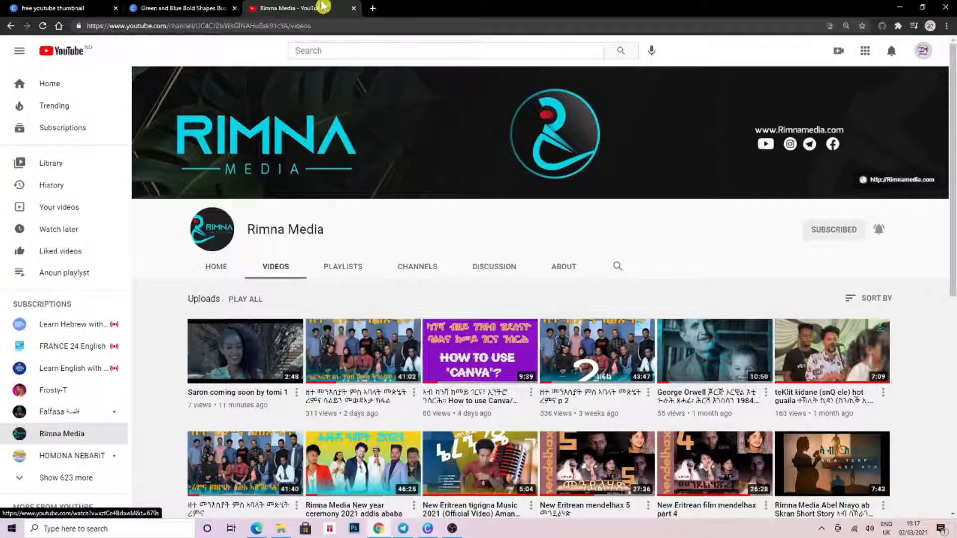
Open canva.com in a new browser tab.
left_click(372, 8)
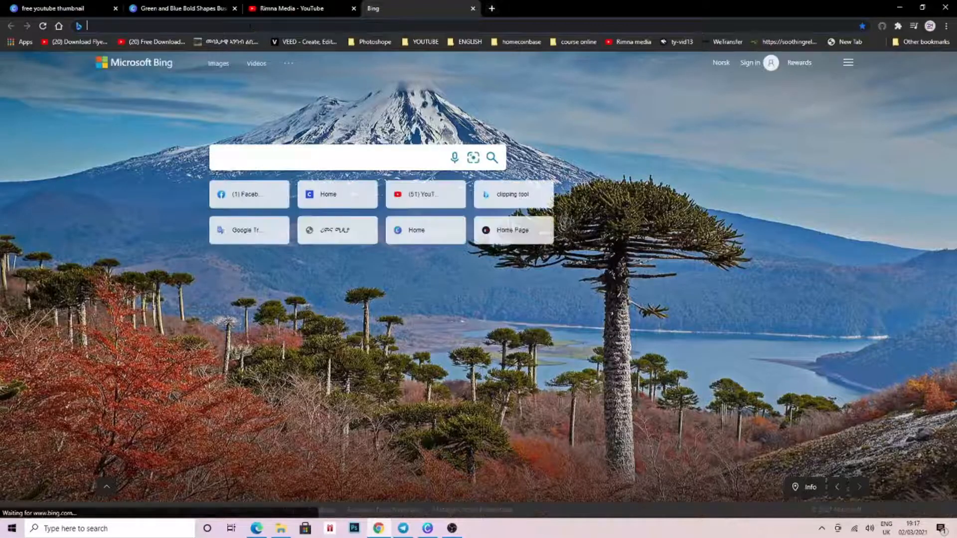
type("ca")
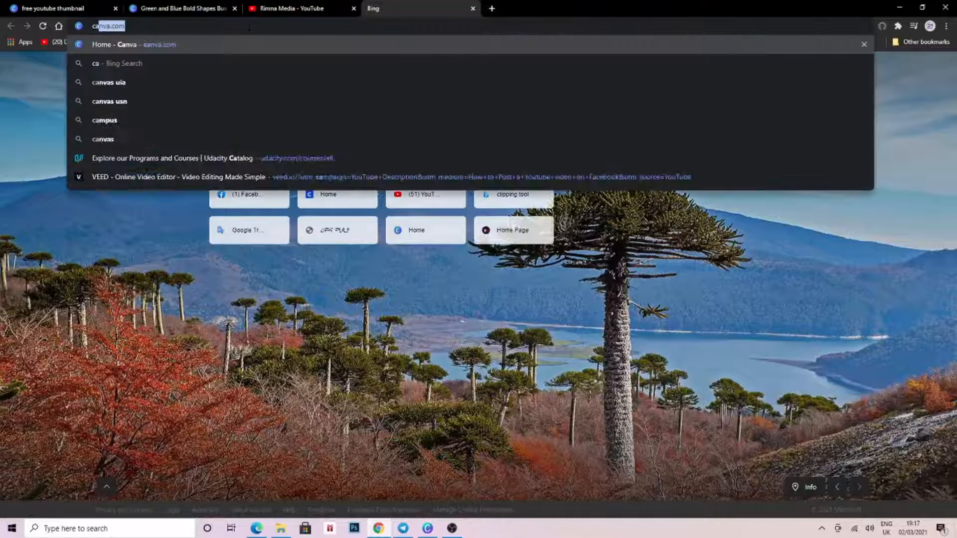
type("nva.com")
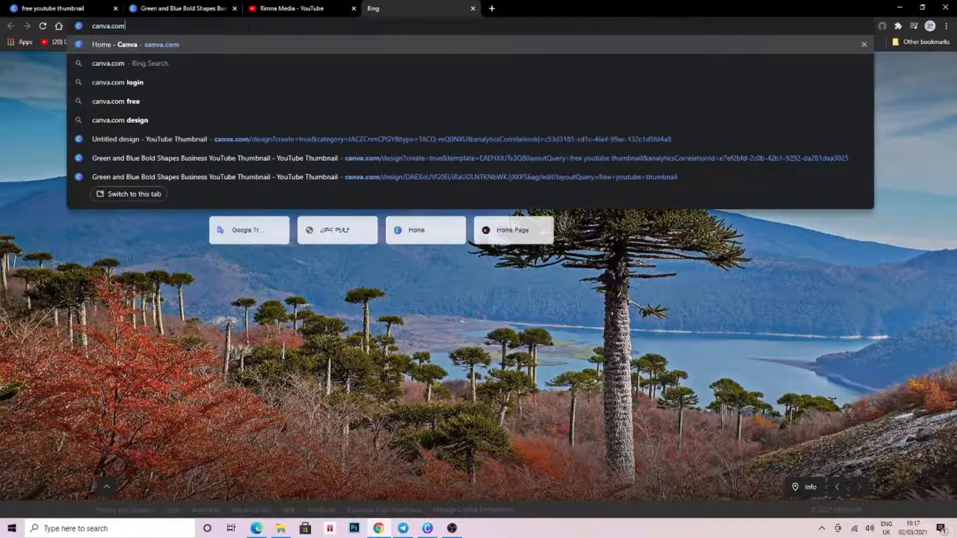
key("Return")
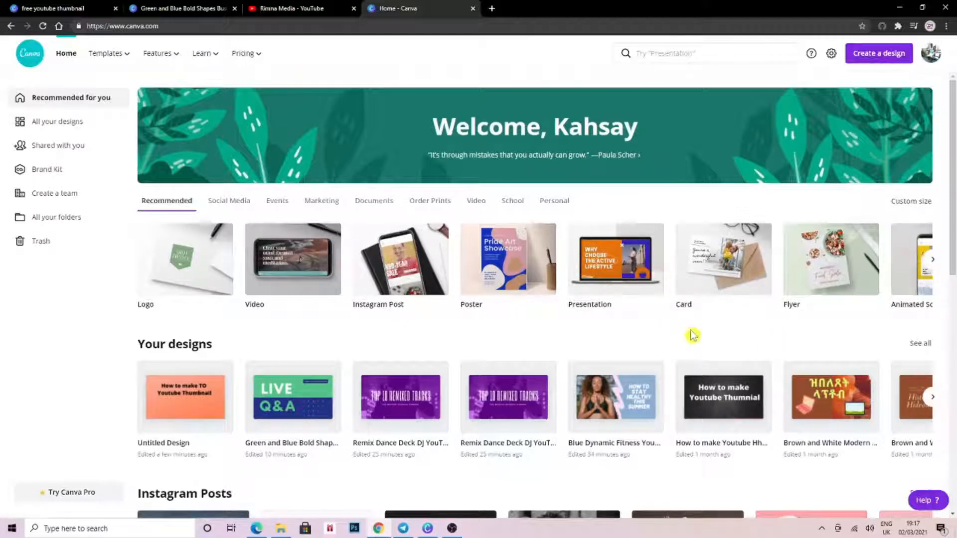
Search Canva for "youtube thumbnail" templates and browse through the available designs.
left_click(665, 51)
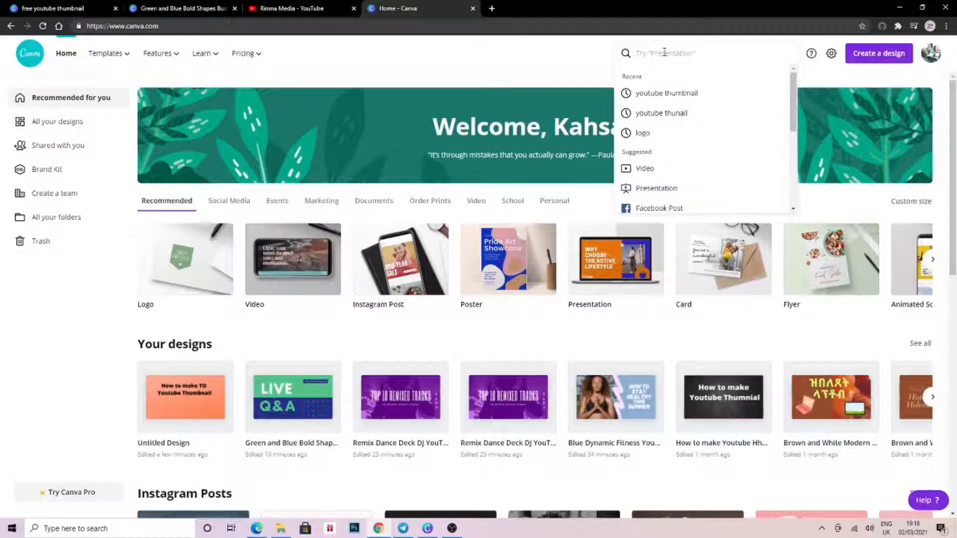
left_click(663, 94)
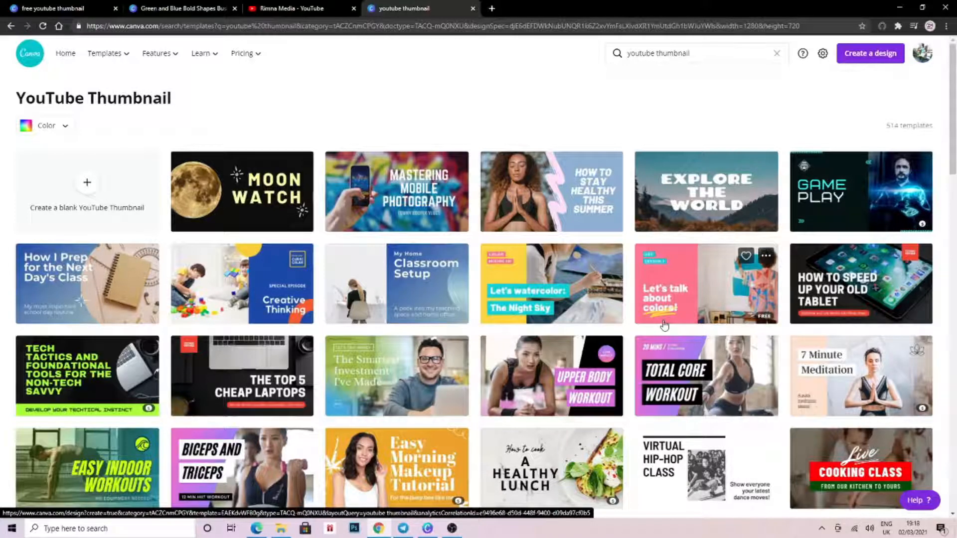
scroll(665, 325, "down", 4)
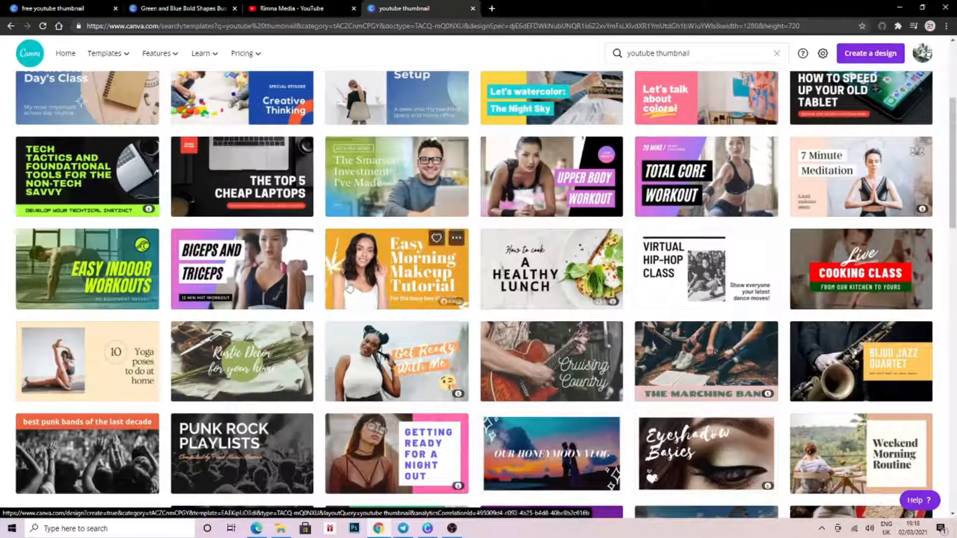
scroll(790, 375, "down", 4)
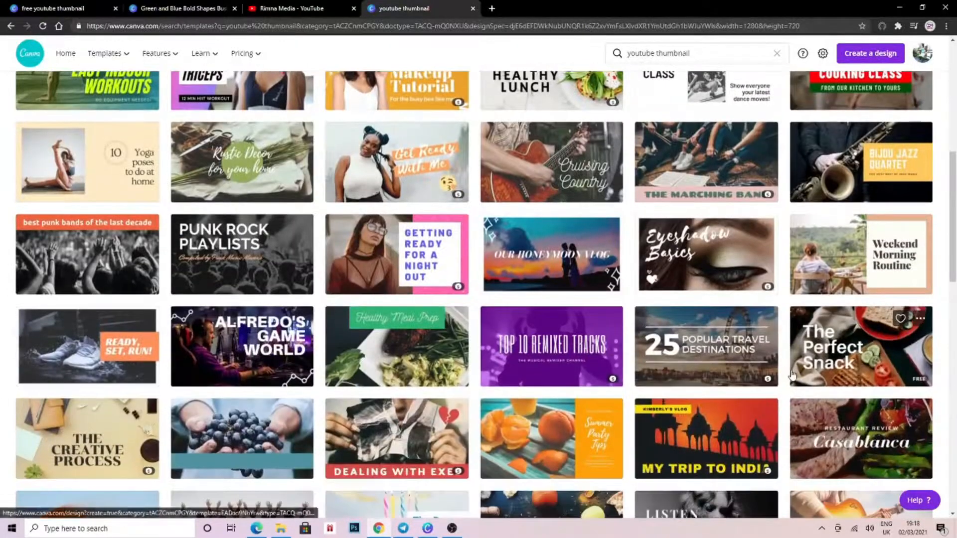
scroll(793, 374, "down", 4)
scroll(792, 374, "down", 11)
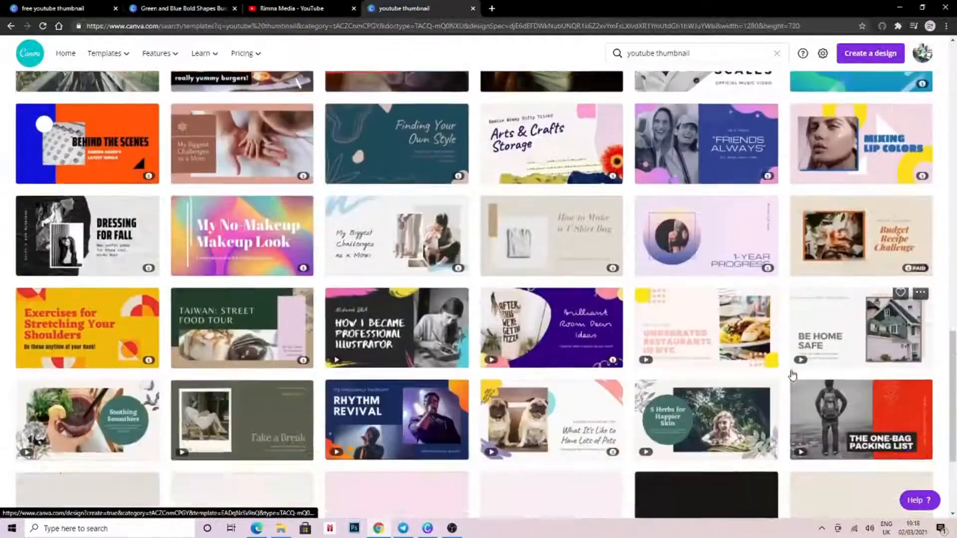
scroll(793, 375, "down", 1)
scroll(793, 374, "up", 15)
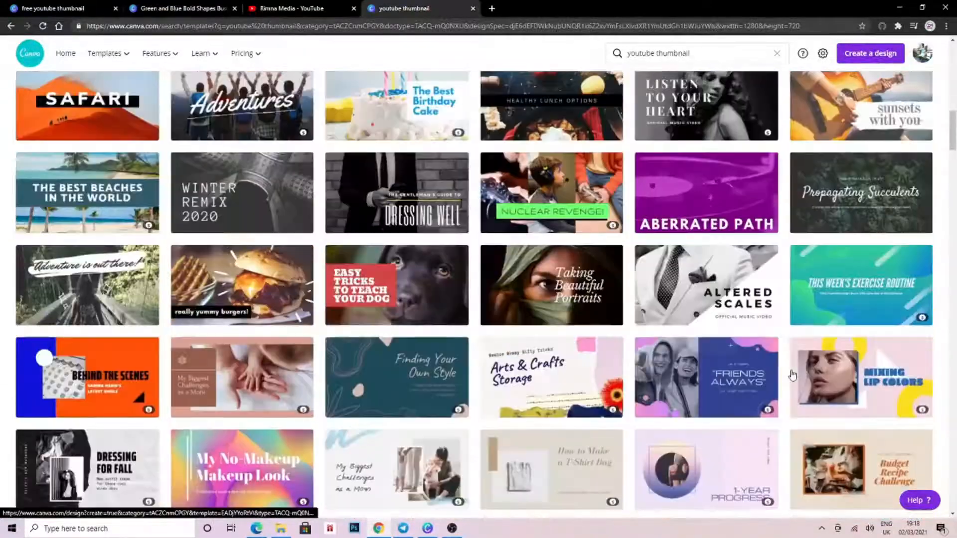
scroll(793, 375, "up", 9)
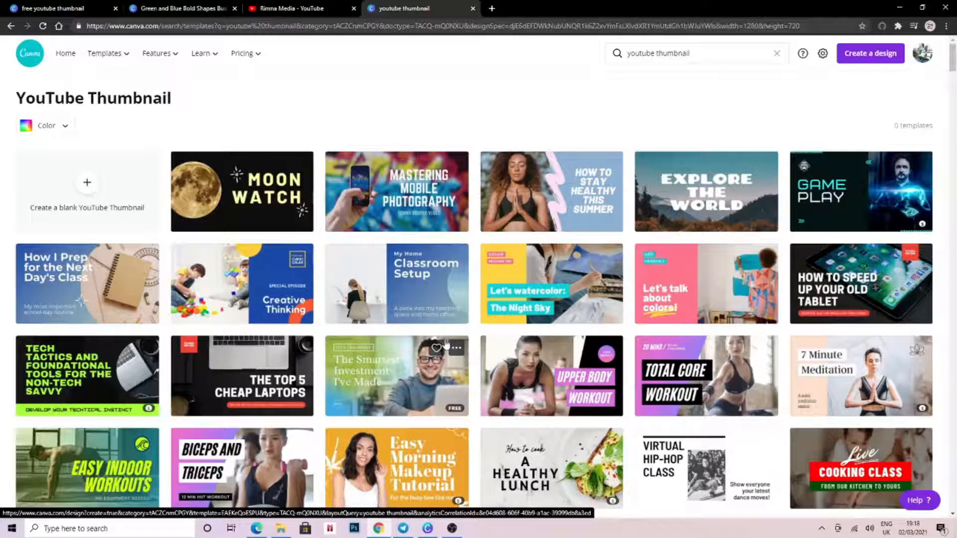
Create a blank YouTube Thumbnail design and apply the recently used pink-to-orange gradient as its background.
left_click(91, 194)
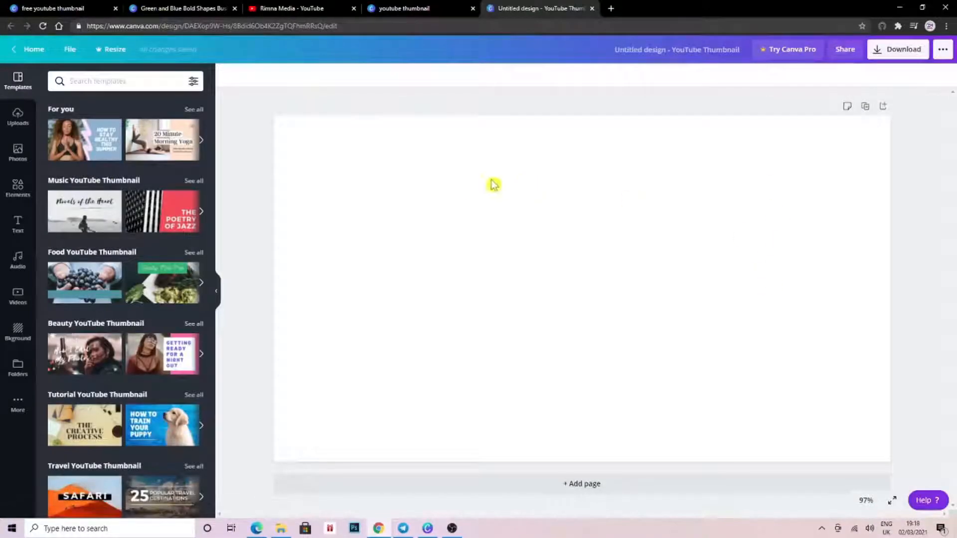
left_click(27, 340)
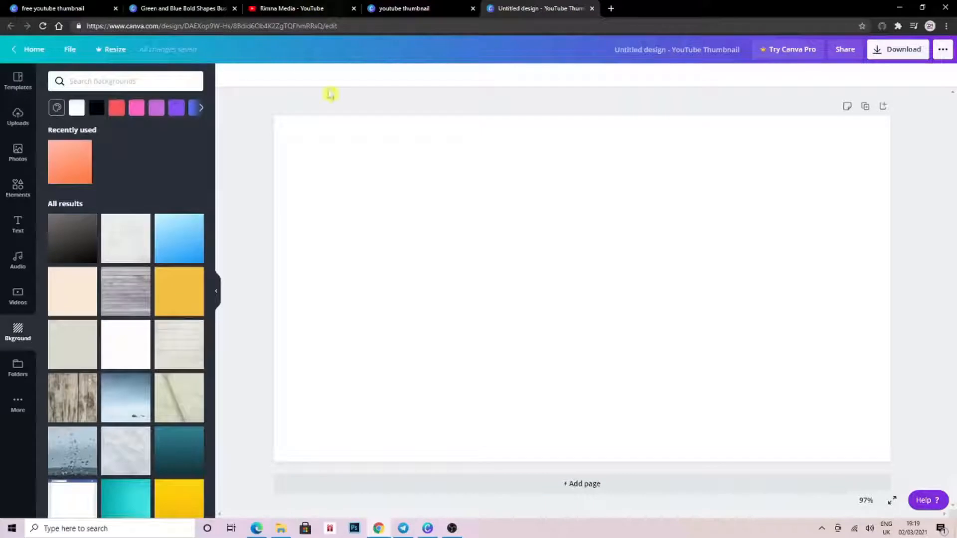
left_click(175, 300)
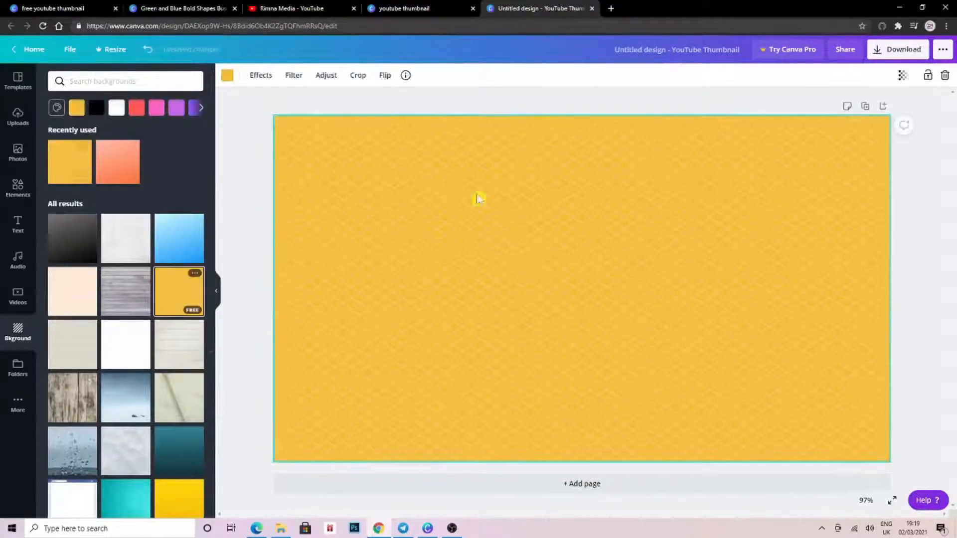
left_click(118, 164)
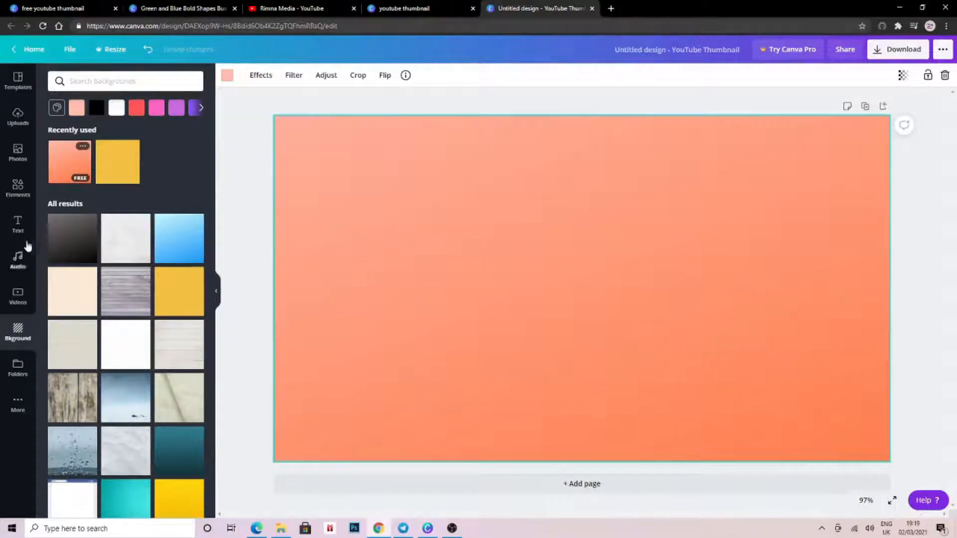
Add a heading to the page with the text "How to make Youtube Thumnail".
left_click(18, 225)
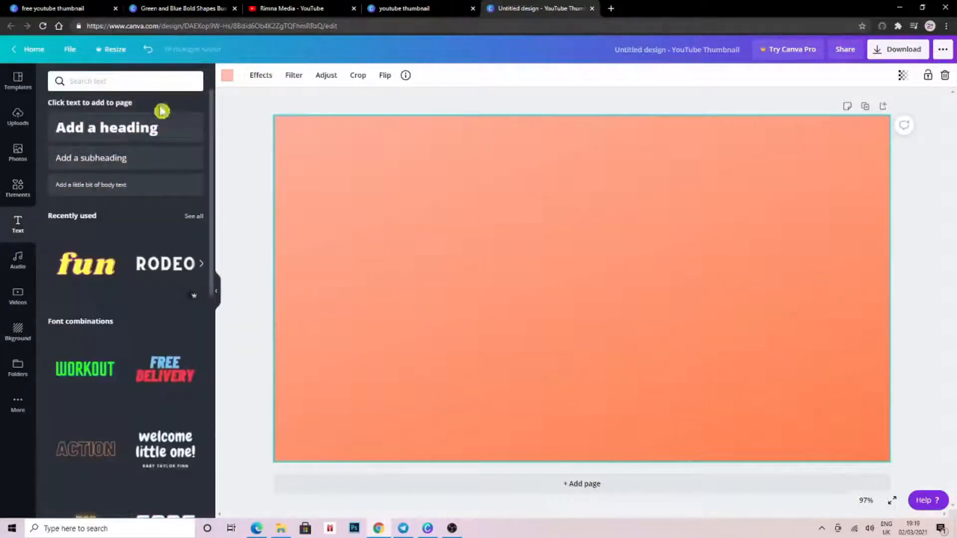
left_click(107, 131)
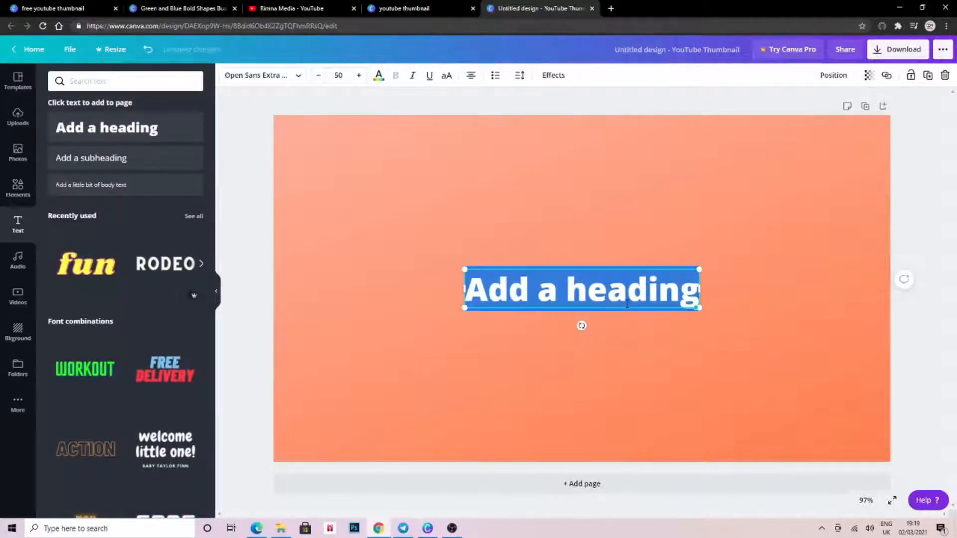
type("How")
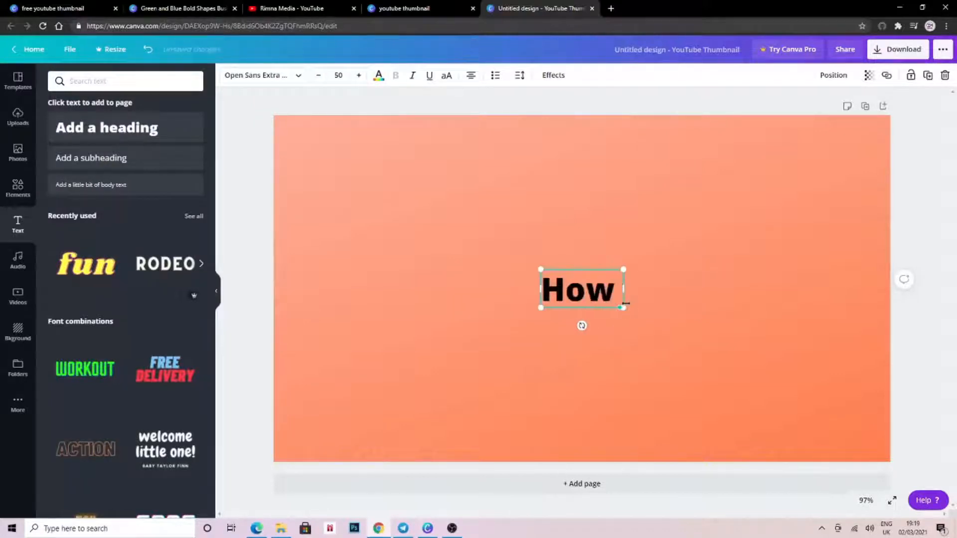
type(" to ma")
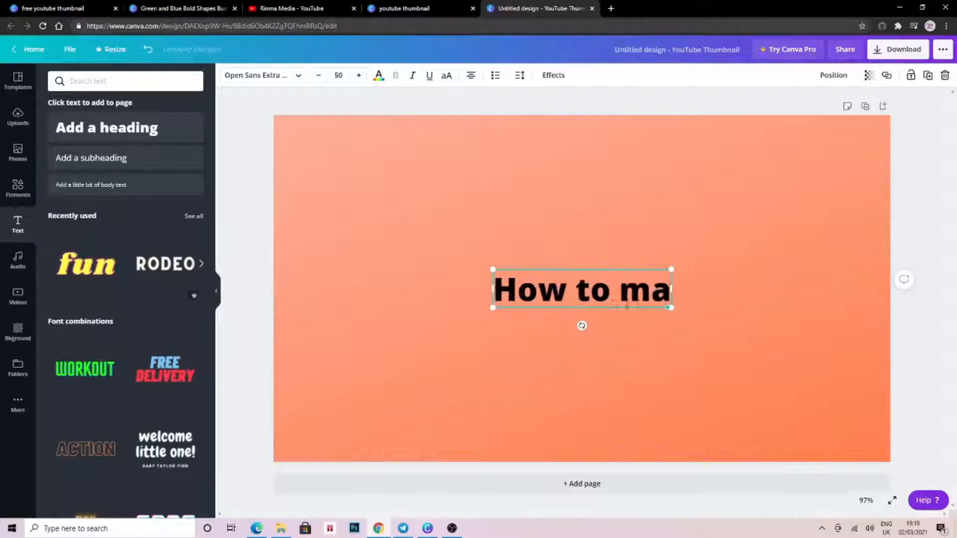
type("ke yo")
key("BackSpace")
key("BackSpace")
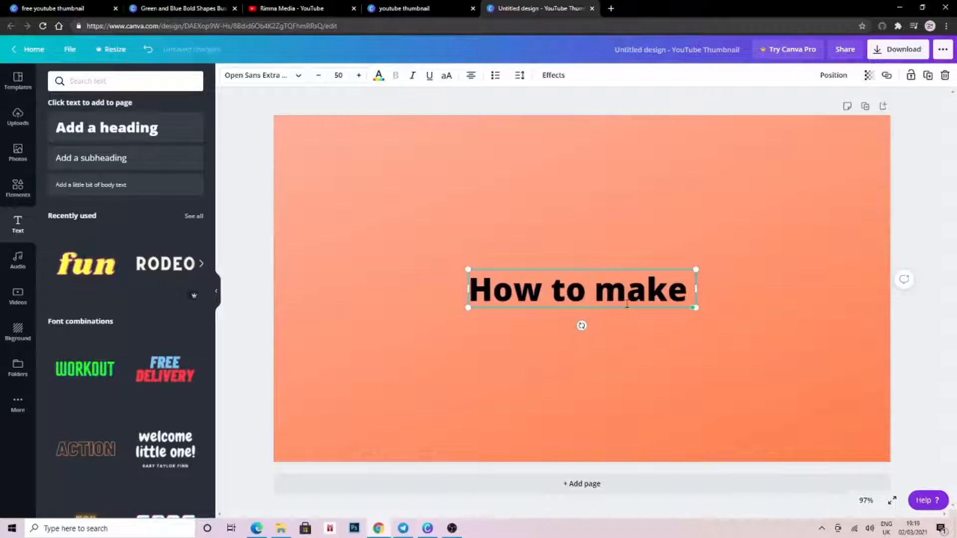
type("Youtu")
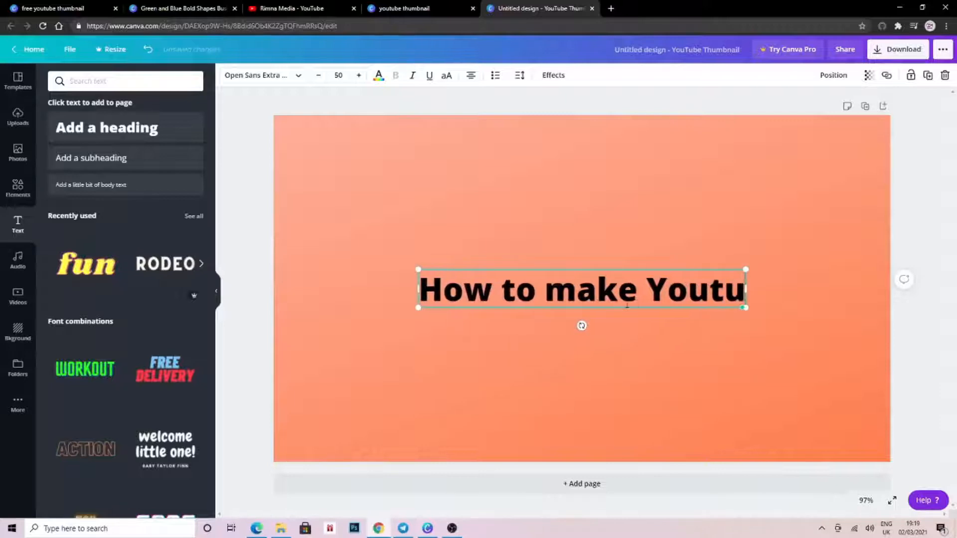
type("be Thu")
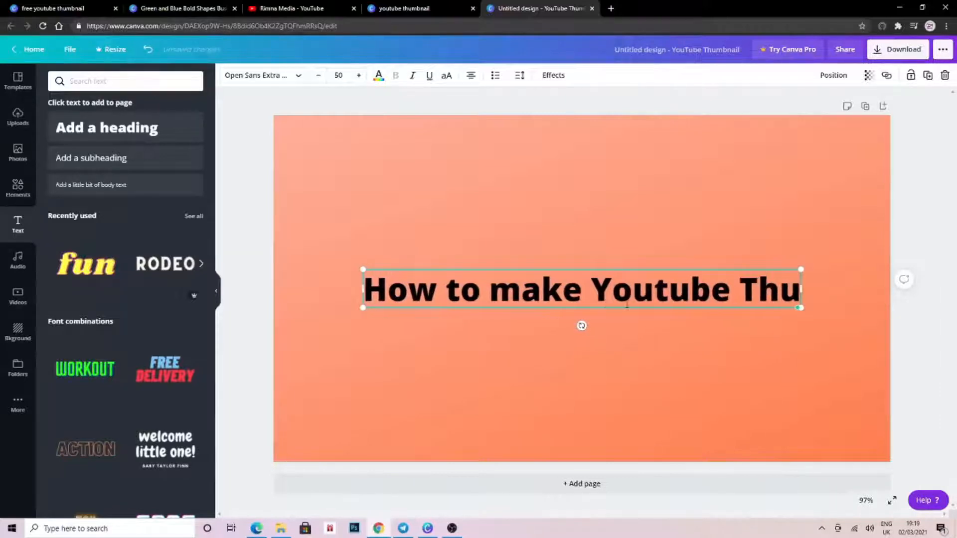
type("mnail")
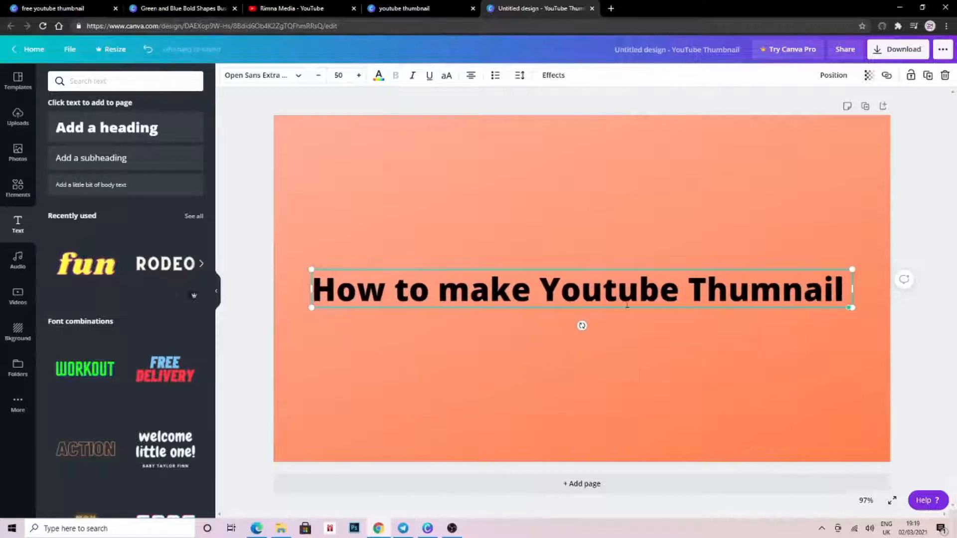
Break the heading into two lines so that the second line starts with "Youtube".
key("ctrl+Left")
key("ctrl+Left")
key("Return")
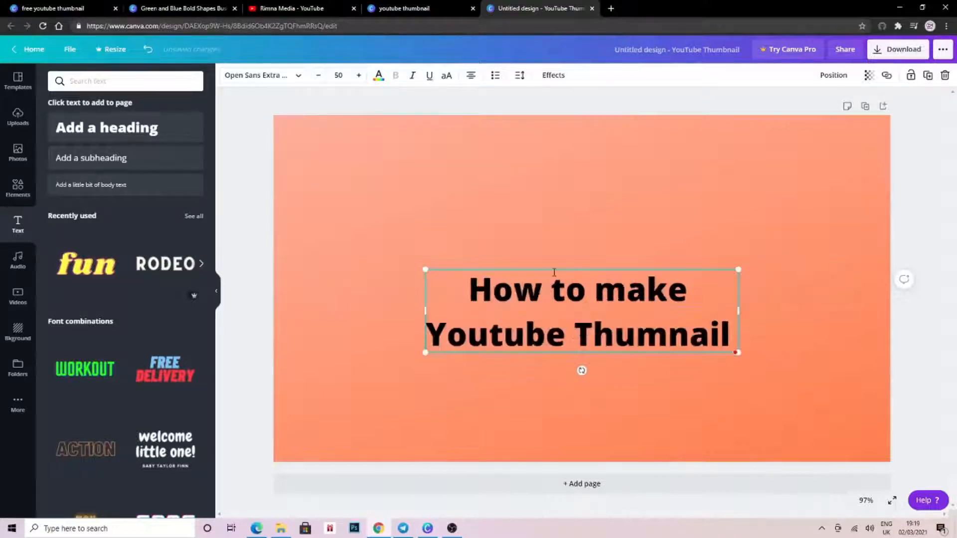
Move the heading to the upper part of the canvas and correct its last word to "Thumbnail".
left_click_drag(551, 273, 524, 171)
left_click_drag(447, 194, 708, 243)
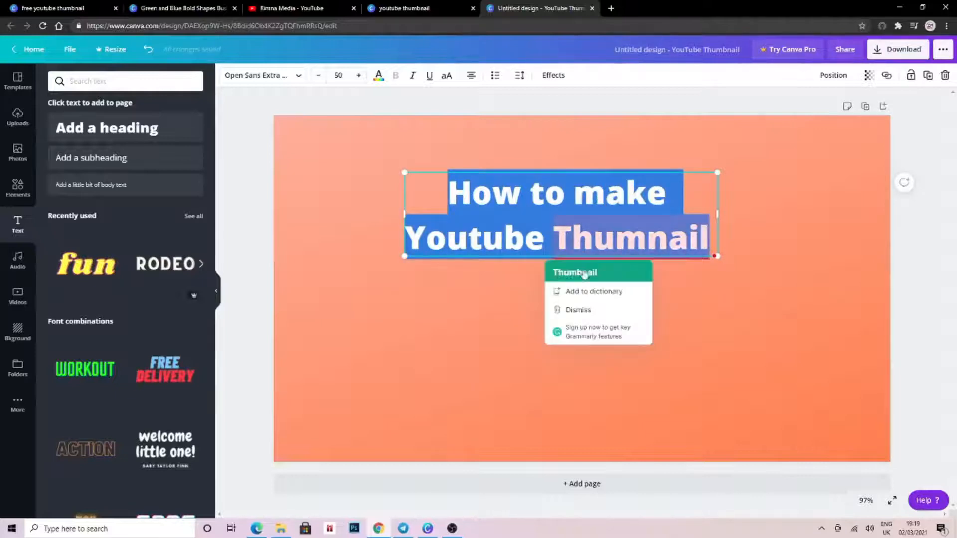
left_click(616, 272)
Colour the whole heading text light purple from the default colours.
left_click_drag(446, 195, 724, 240)
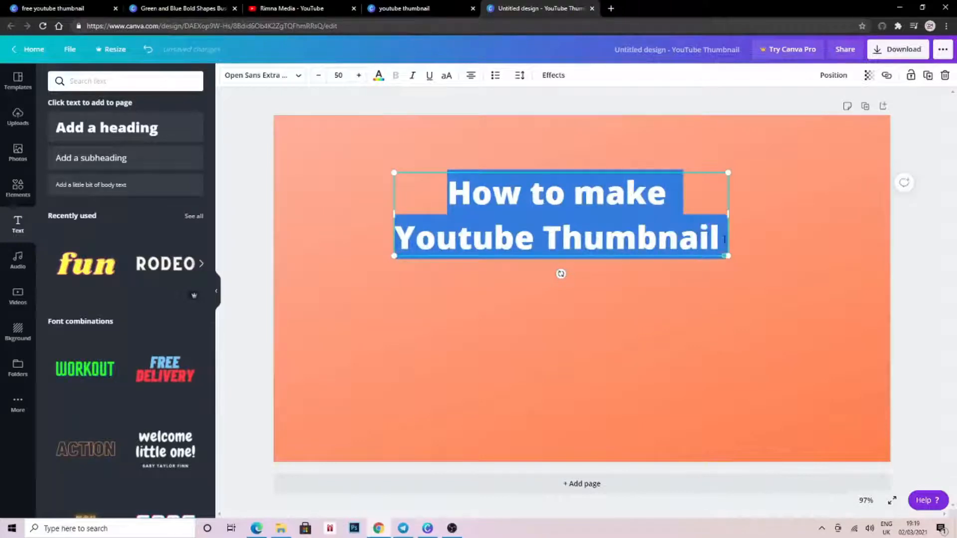
left_click(382, 82)
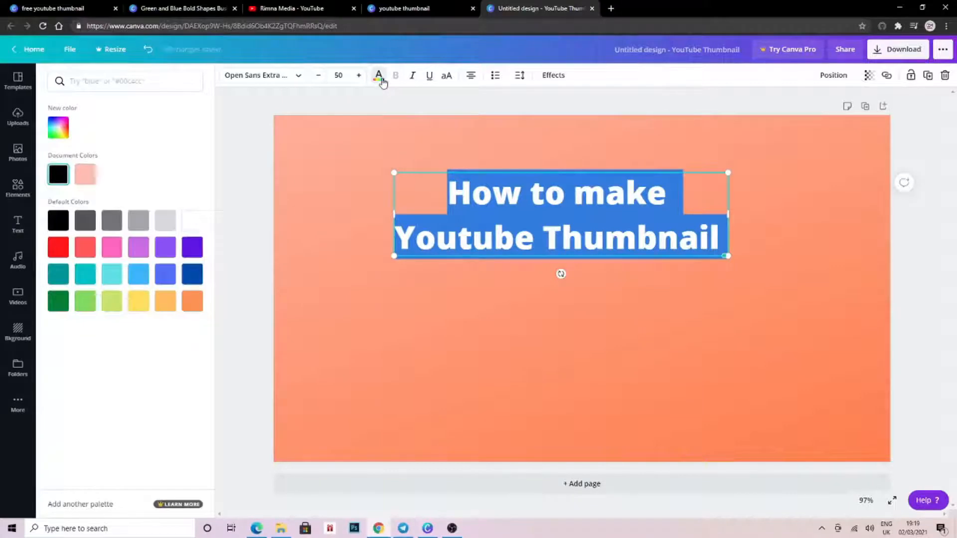
left_click(138, 248)
left_click(589, 215)
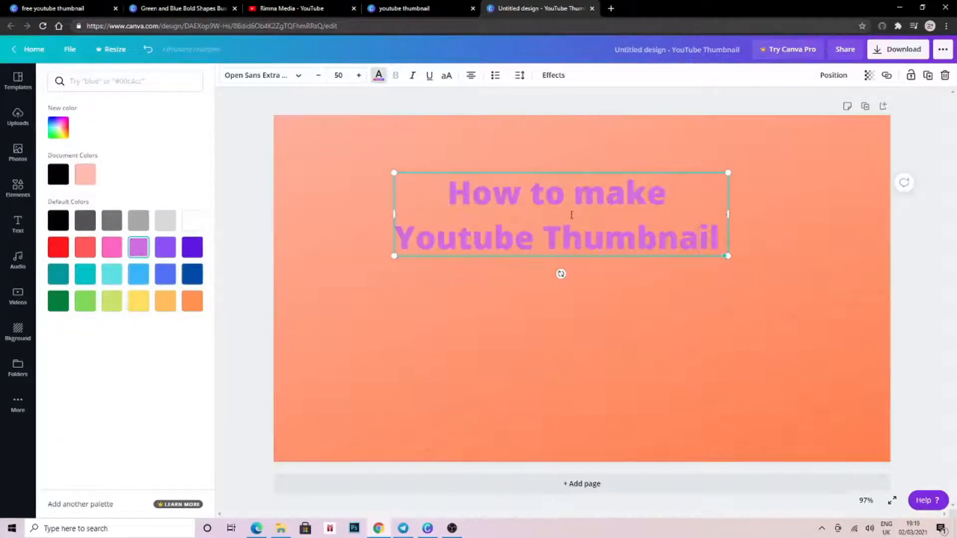
Recolour the whole two-line heading dark blue from the default colours.
left_click_drag(451, 197, 722, 241)
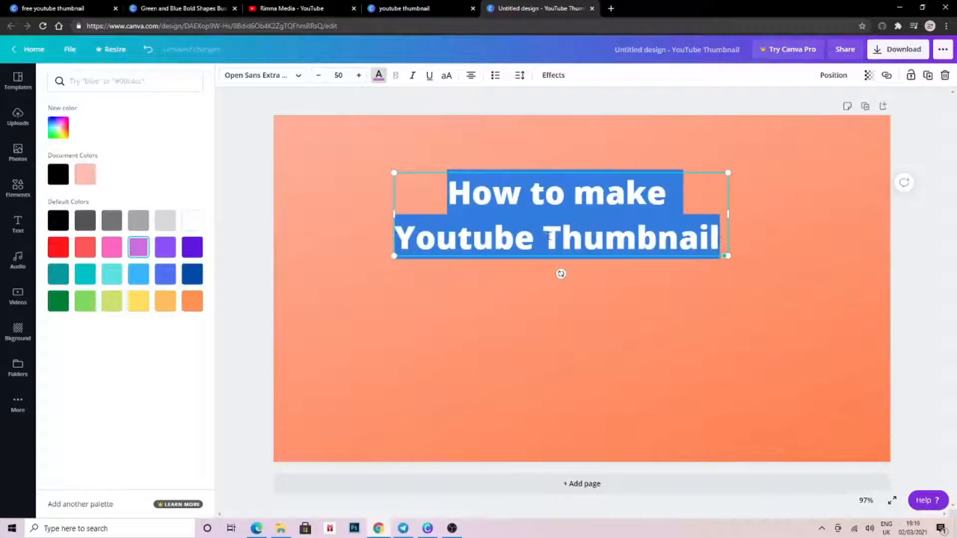
left_click(197, 277)
left_click(607, 208)
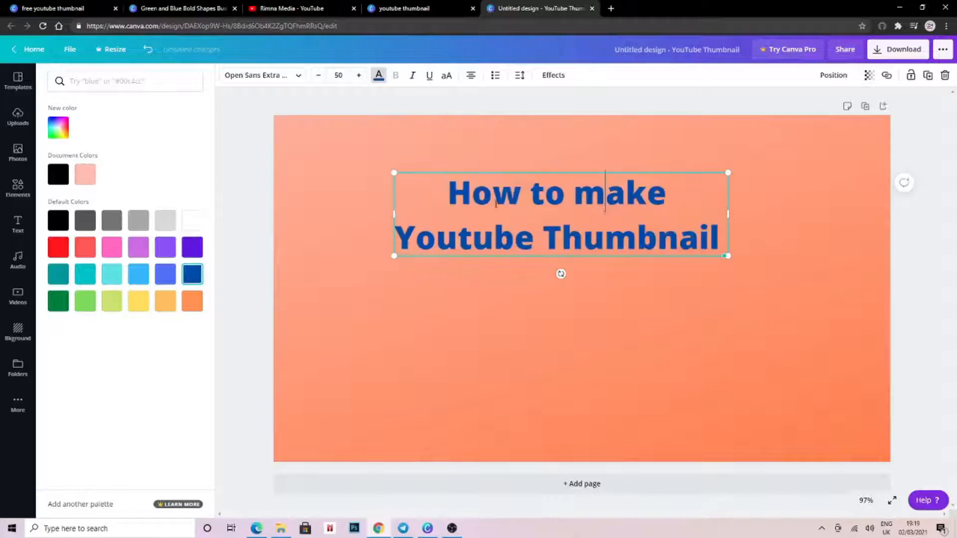
Enlarge the heading to about size 80.3 and move it up close to the canvas's upper edge.
left_click_drag(449, 196, 847, 354)
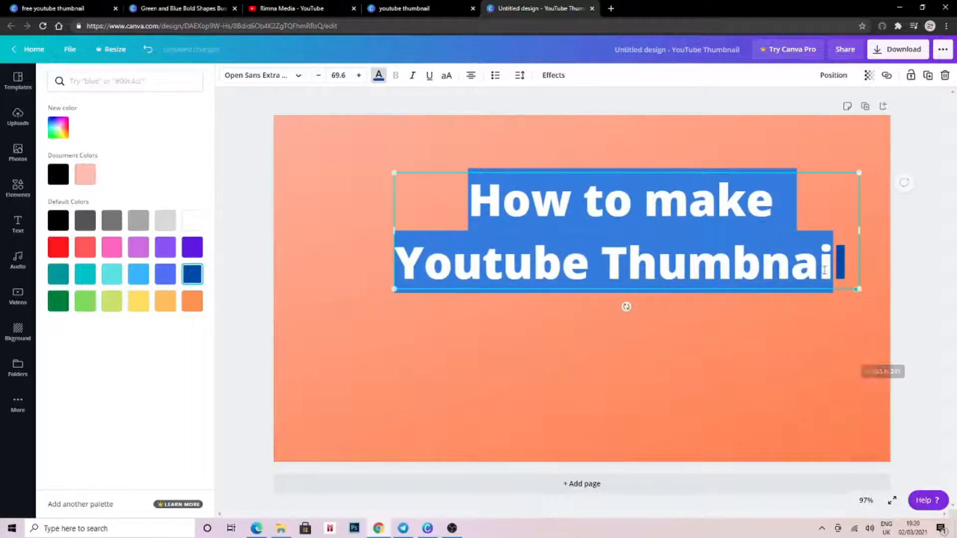
left_click(833, 264)
left_click_drag(848, 263, 325, 152)
left_click(528, 165)
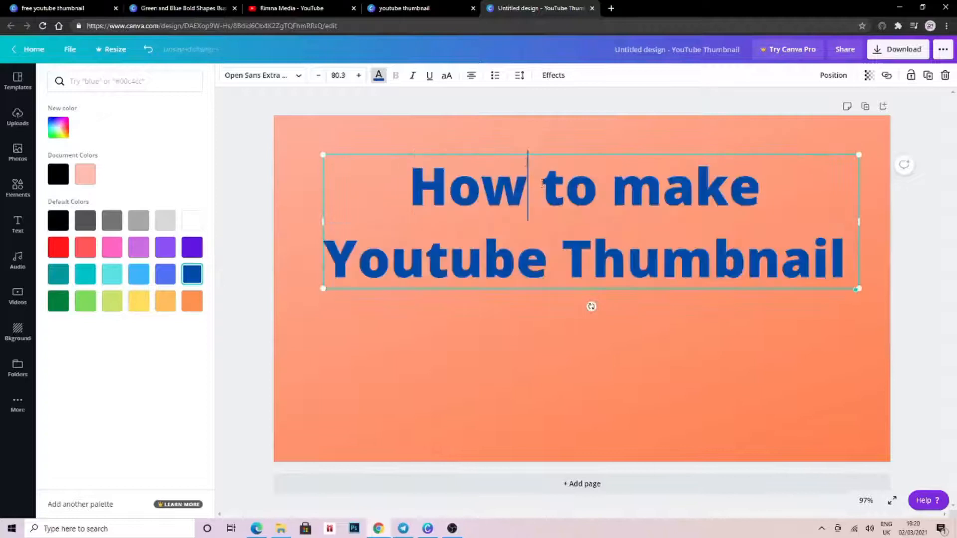
left_click_drag(515, 154, 511, 124)
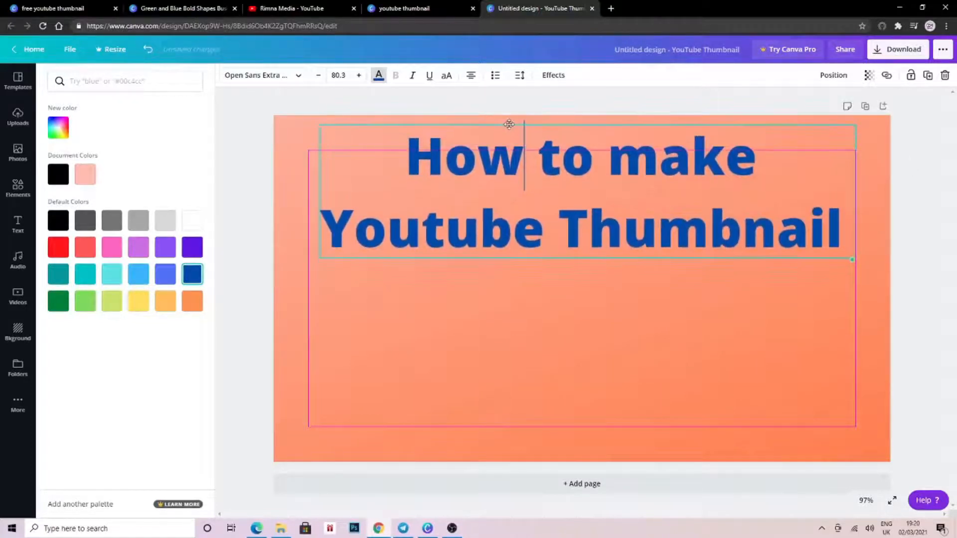
left_click_drag(853, 252, 698, 273)
left_click(828, 289)
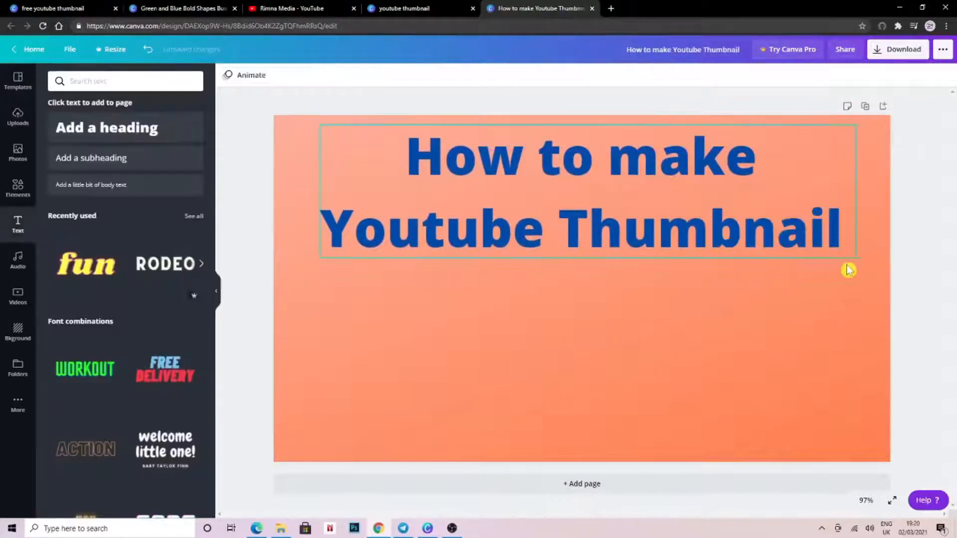
left_click(836, 241)
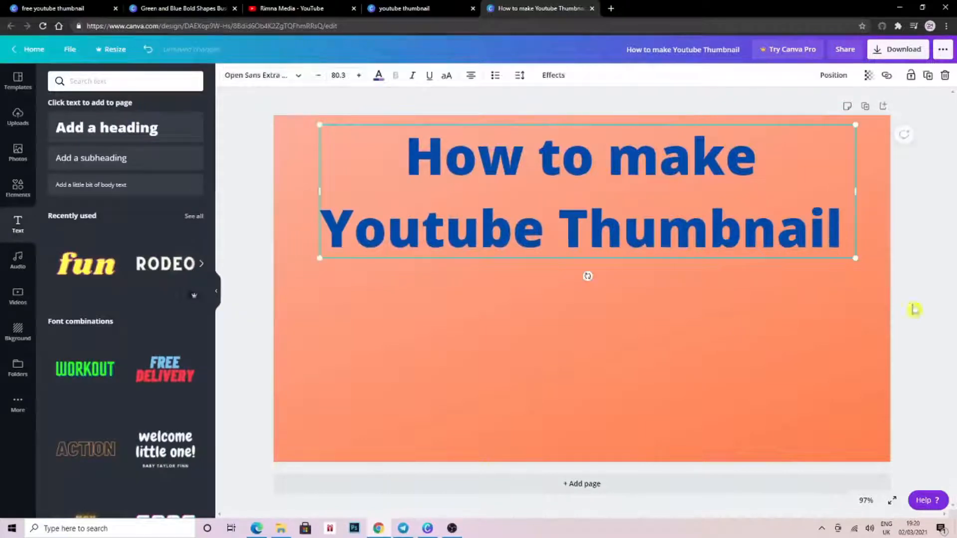
Insert the recently used photo of the smiling curly-haired woman, shrink it and place it in the lower middle of the canvas.
left_click(19, 163)
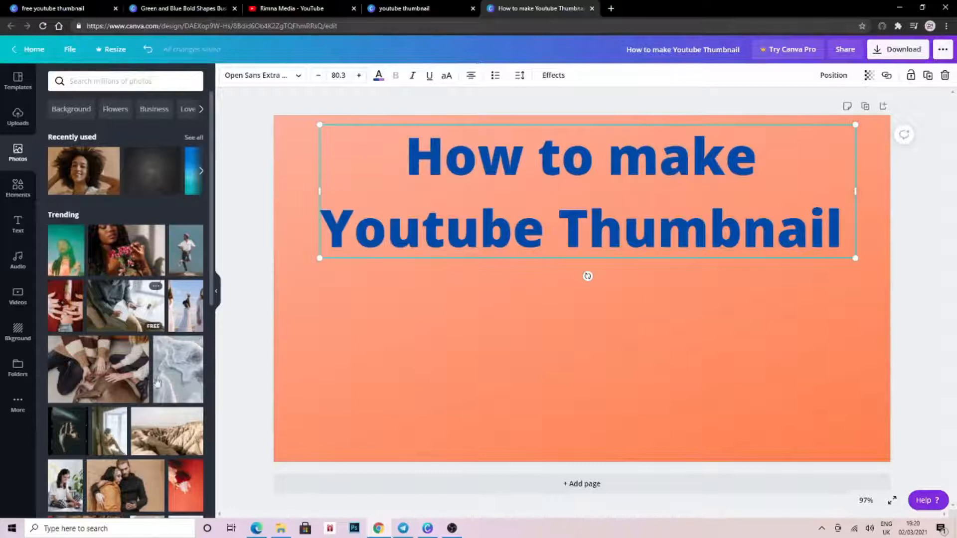
left_click(99, 181)
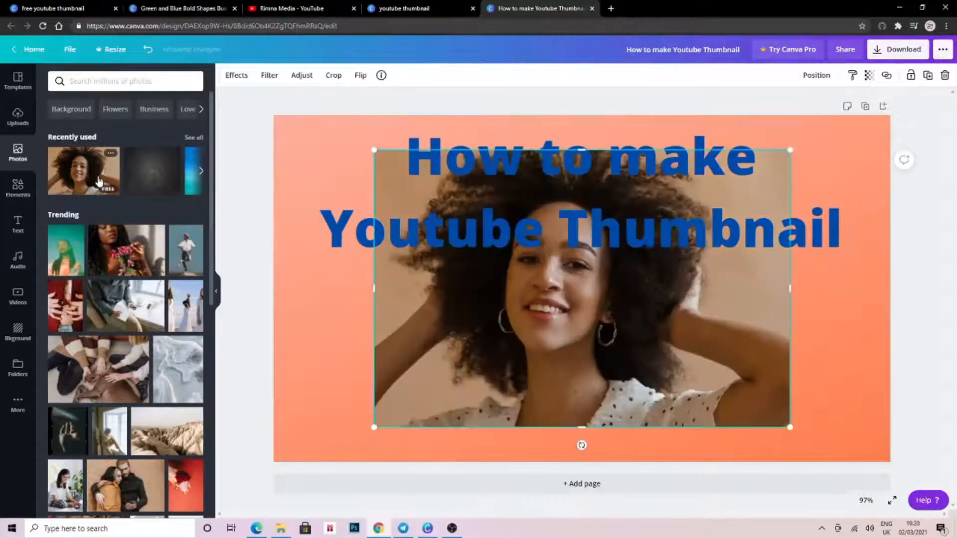
left_click_drag(580, 308, 573, 362)
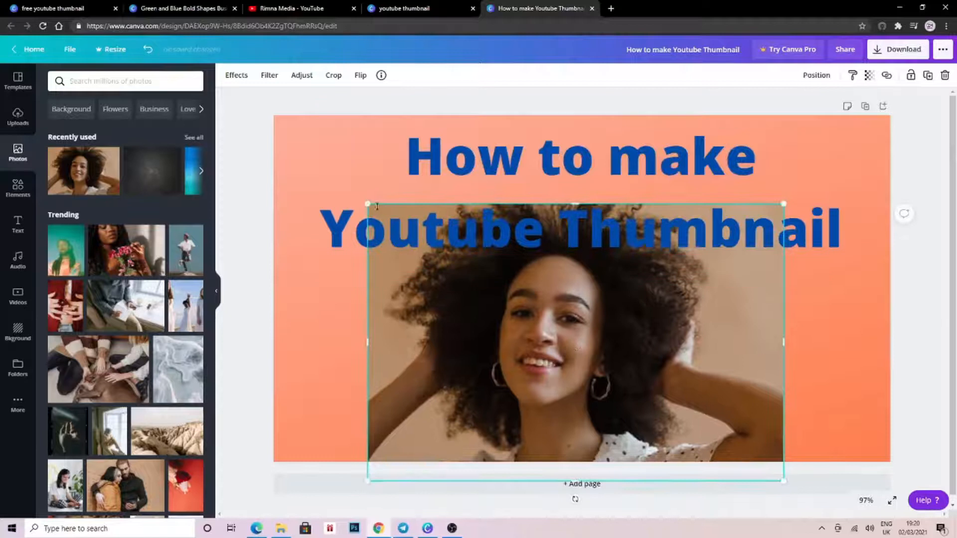
left_click_drag(368, 204, 435, 269)
left_click_drag(544, 354, 523, 341)
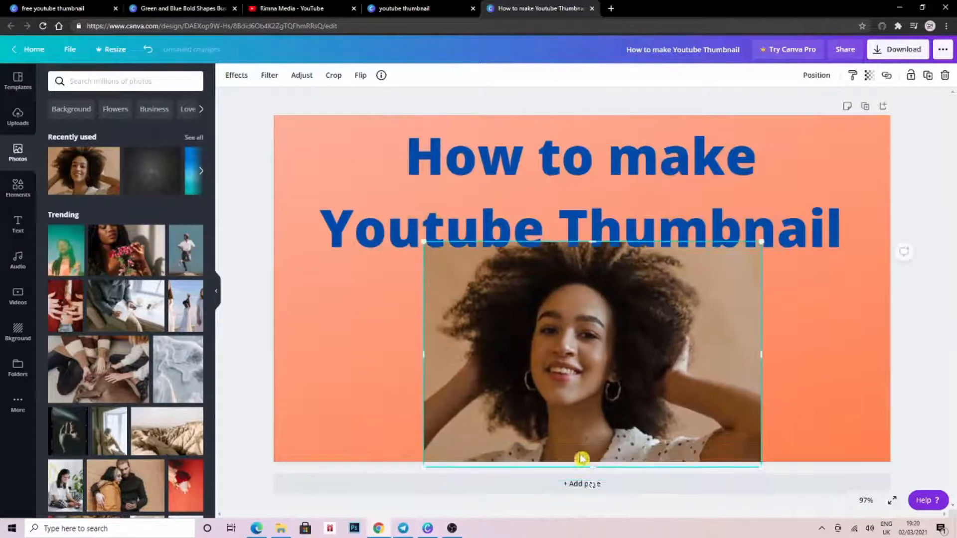
Trim the photo's lower edge, move it directly beneath the heading, widen it to about 728 px and extend its upper edge slightly.
left_click_drag(592, 466, 593, 450)
left_click_drag(594, 321, 594, 338)
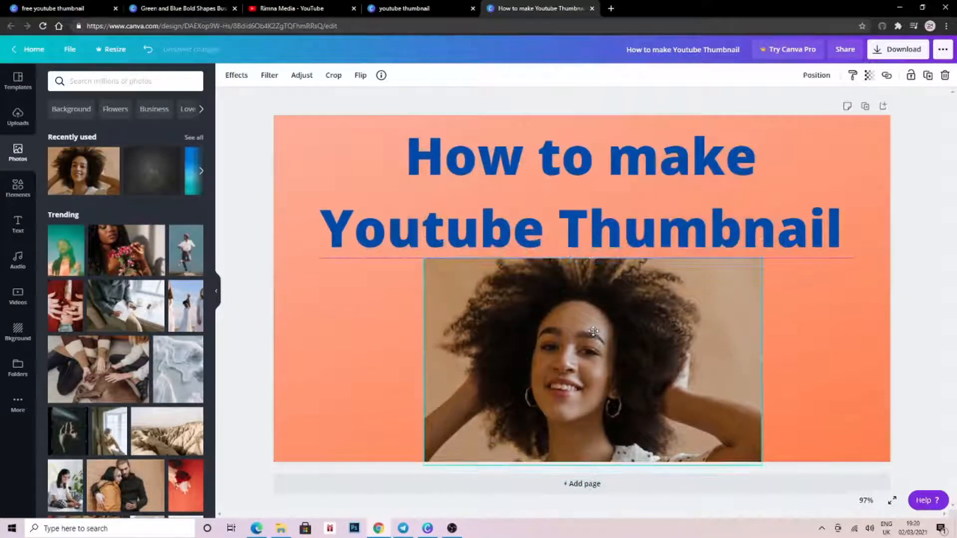
left_click_drag(763, 361, 775, 361)
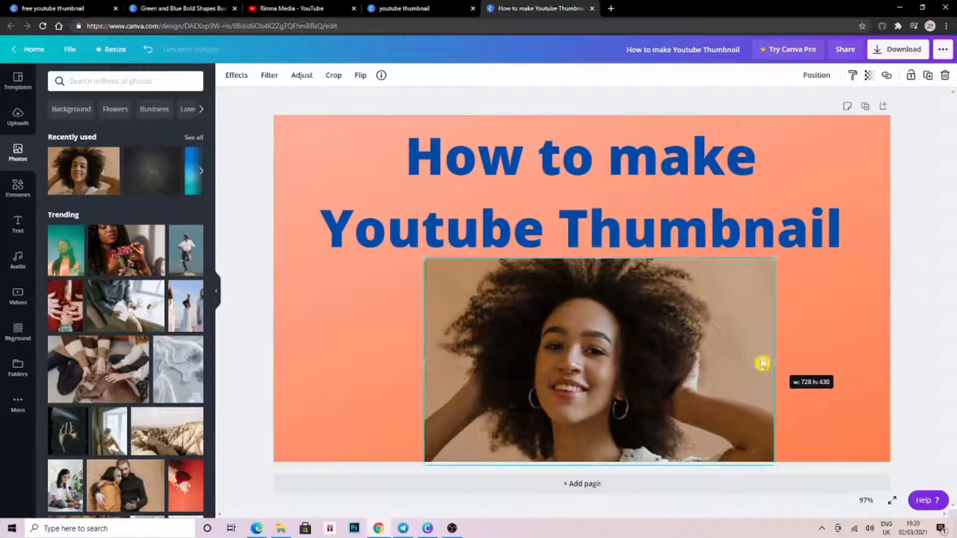
left_click_drag(600, 258, 600, 249)
left_click(822, 304)
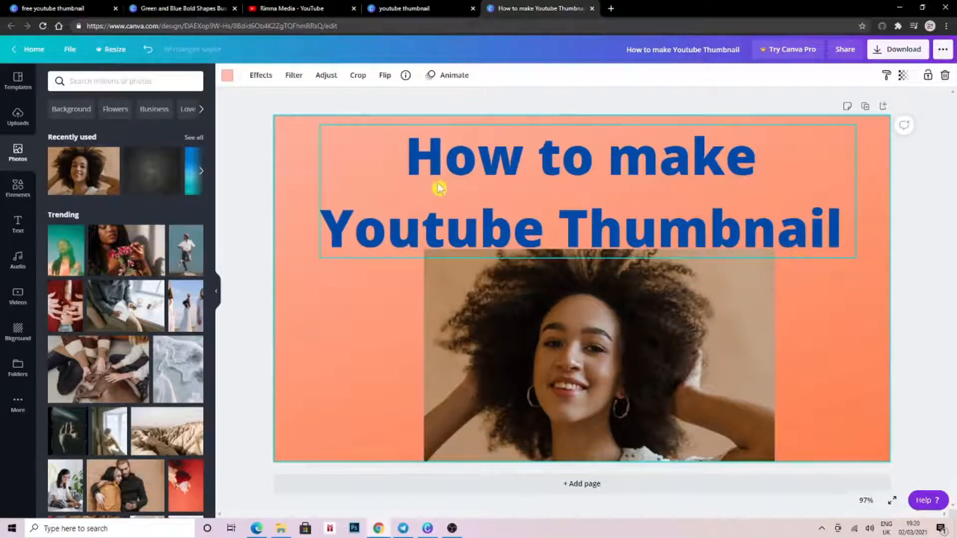
Look through the available elements, text styles, audio tracks, videos and backgrounds that could be added to the design.
left_click(589, 226)
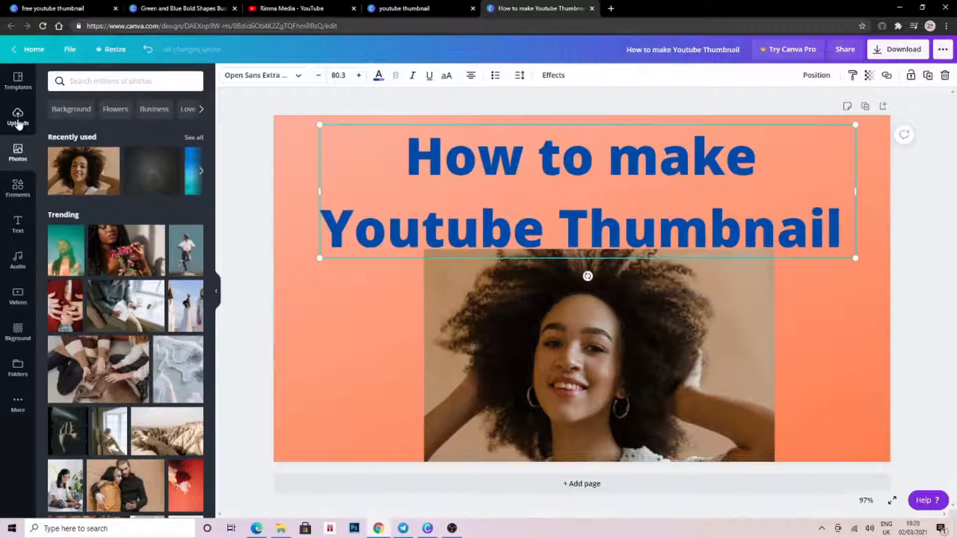
left_click(18, 195)
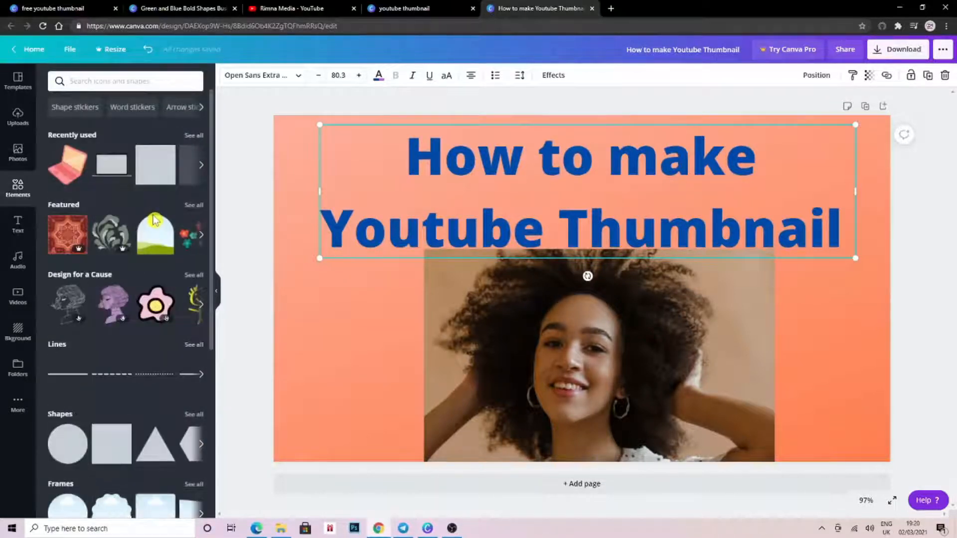
scroll(172, 257, "down", 7)
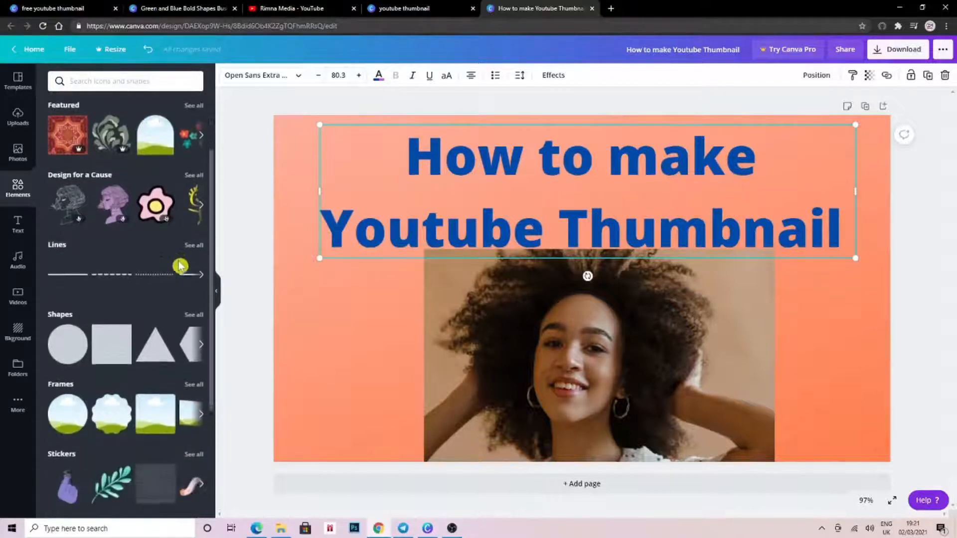
scroll(179, 262, "down", 6)
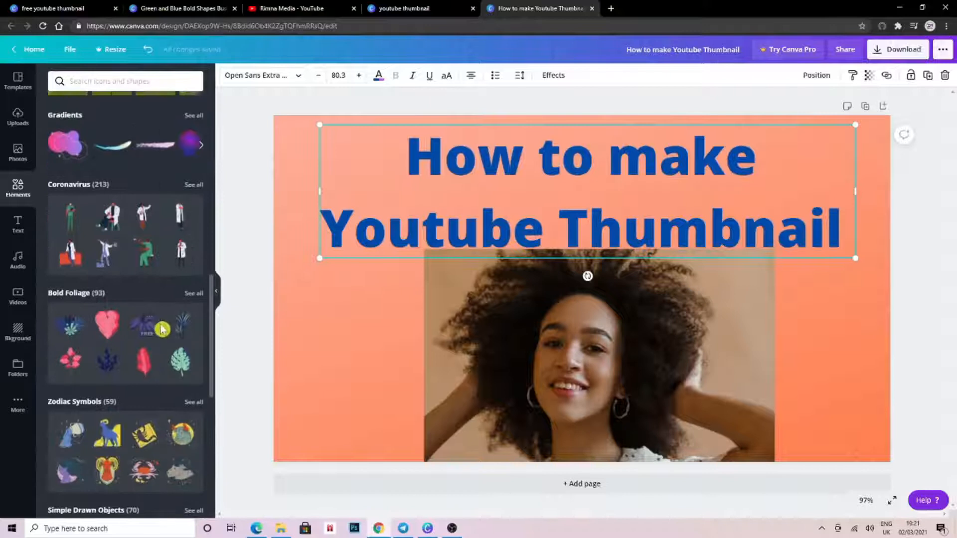
scroll(162, 328, "down", 7)
scroll(162, 329, "down", 6)
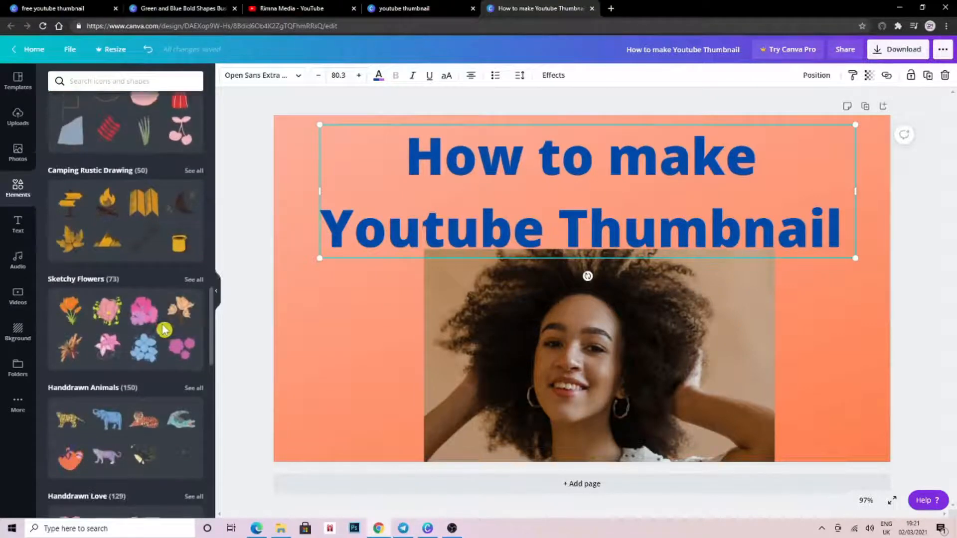
left_click(18, 225)
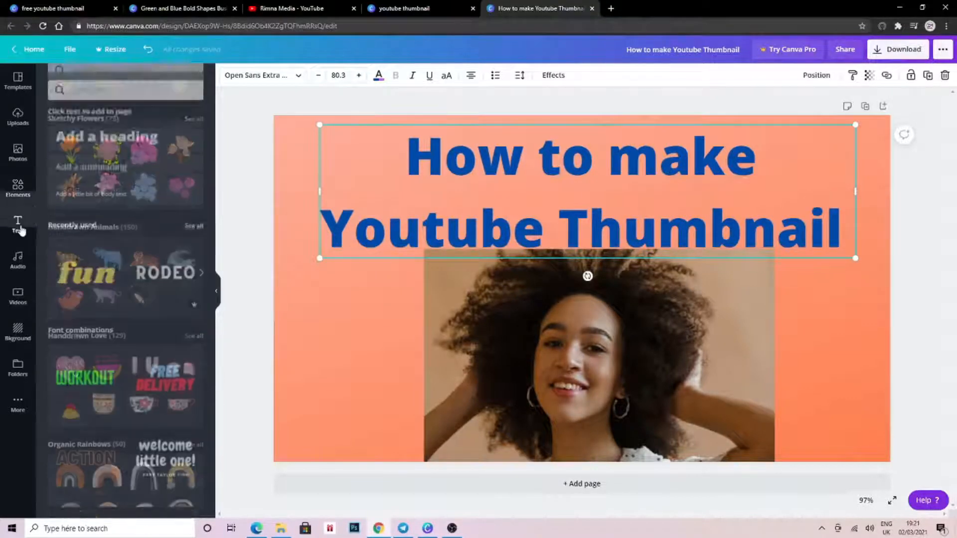
left_click(18, 267)
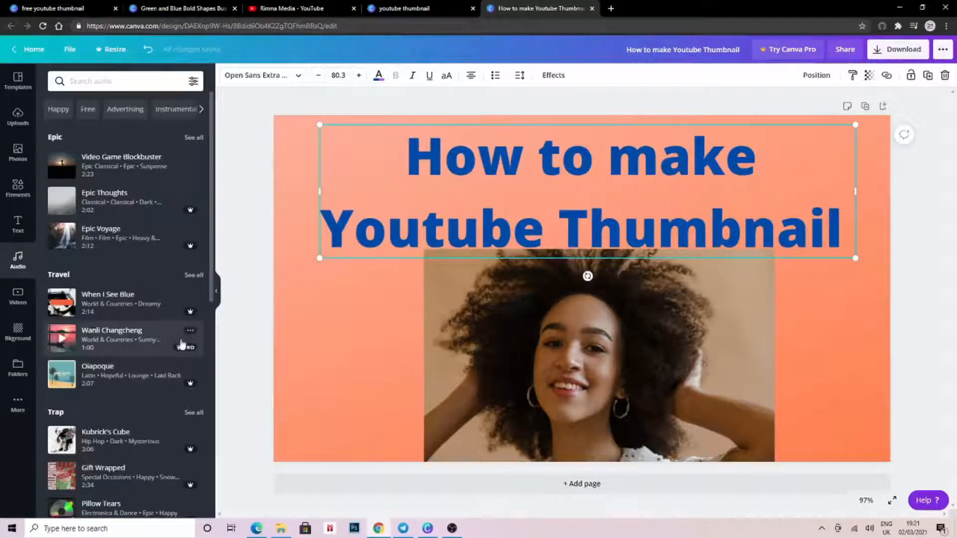
left_click(19, 297)
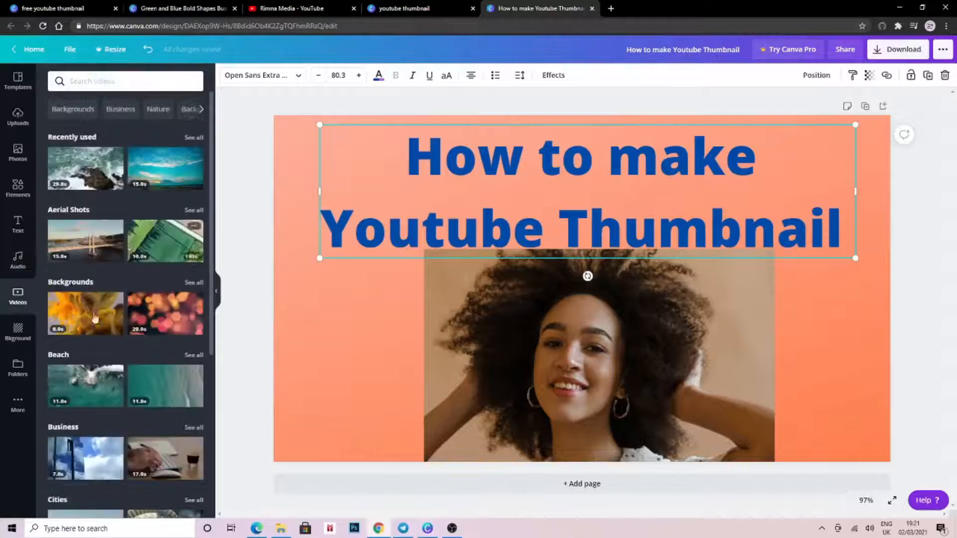
left_click(18, 332)
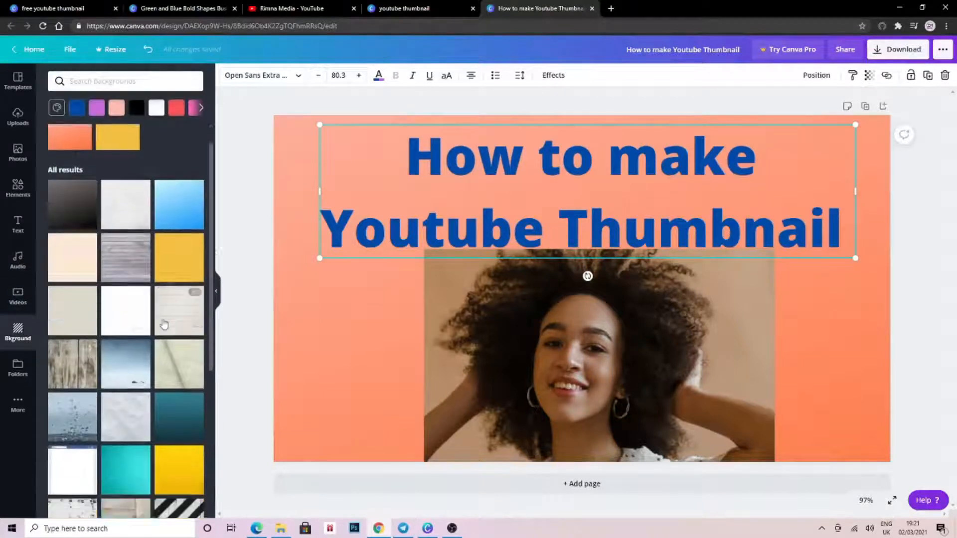
scroll(164, 325, "down", 2)
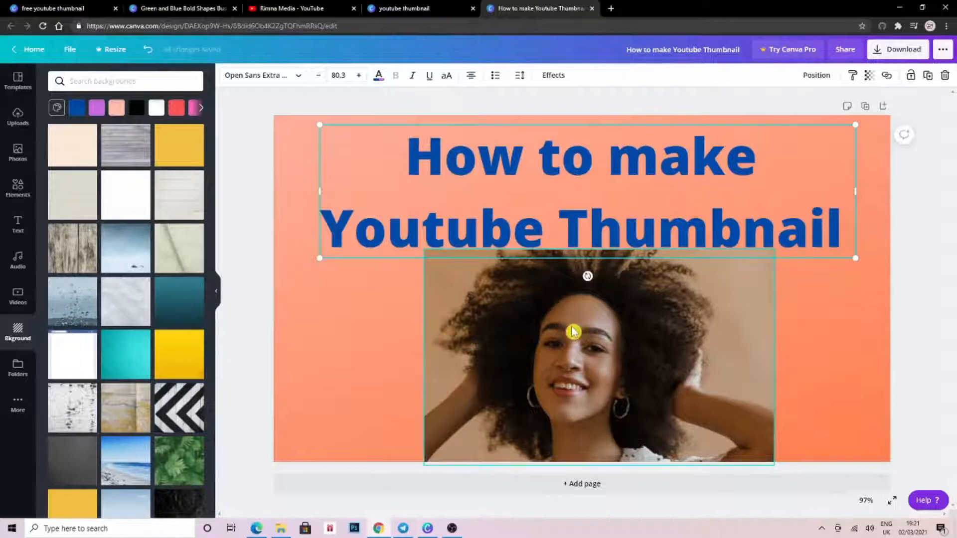
left_click(869, 296)
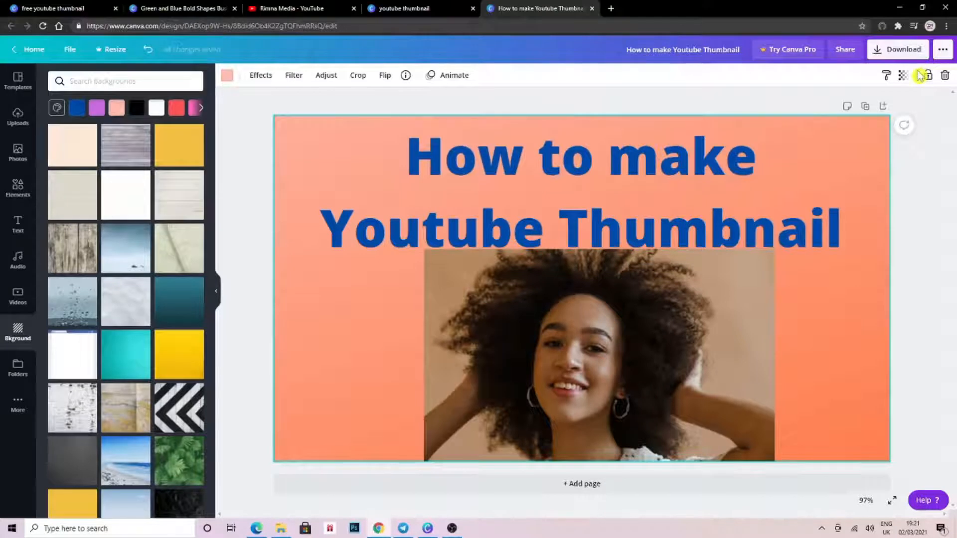
Download the thumbnail as a PNG after reviewing the other file types, and dismiss the post-scheduling offer.
left_click(904, 49)
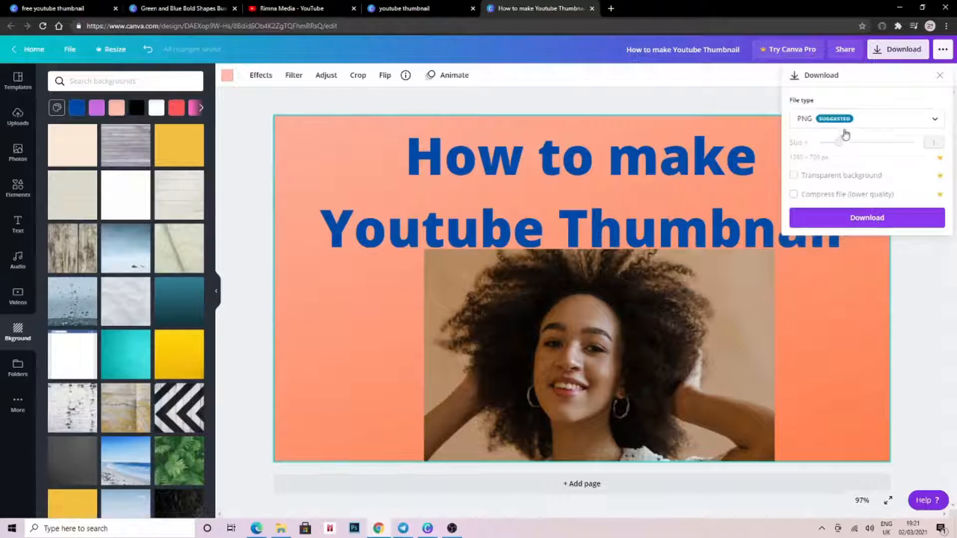
left_click(934, 121)
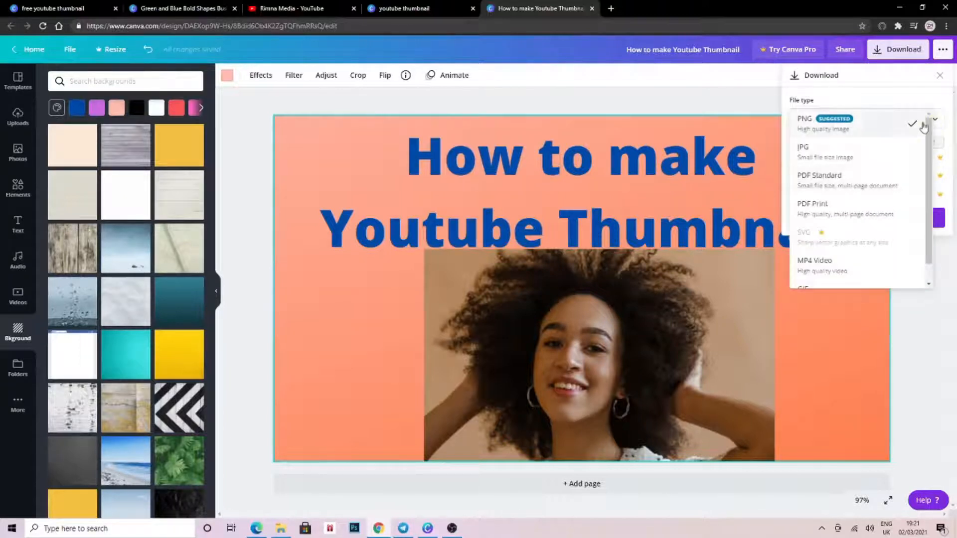
left_click_drag(930, 124, 928, 209)
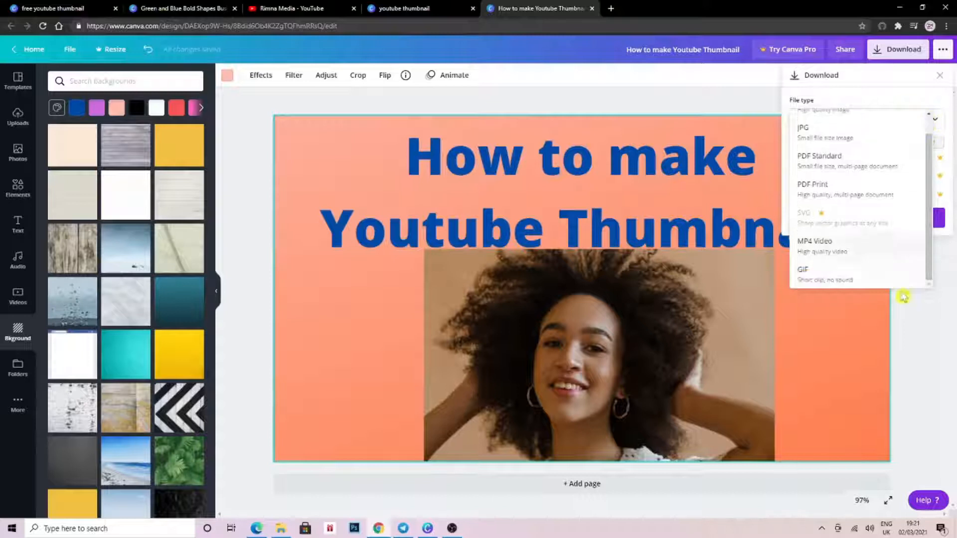
left_click(922, 321)
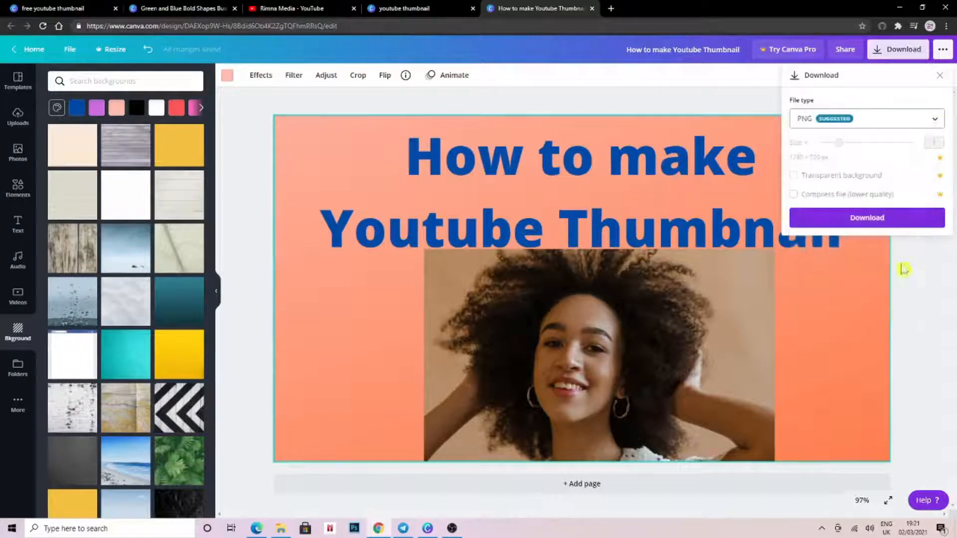
left_click(874, 229)
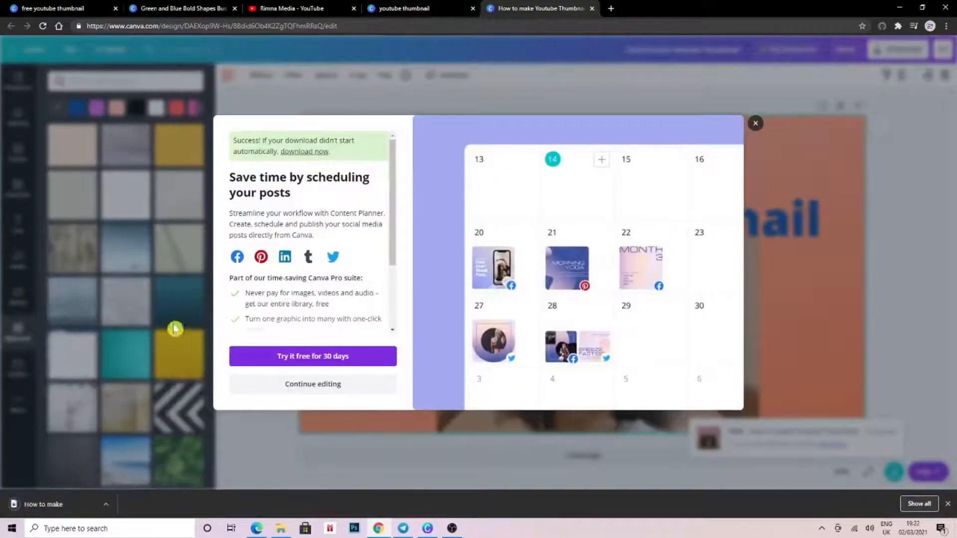
left_click(755, 123)
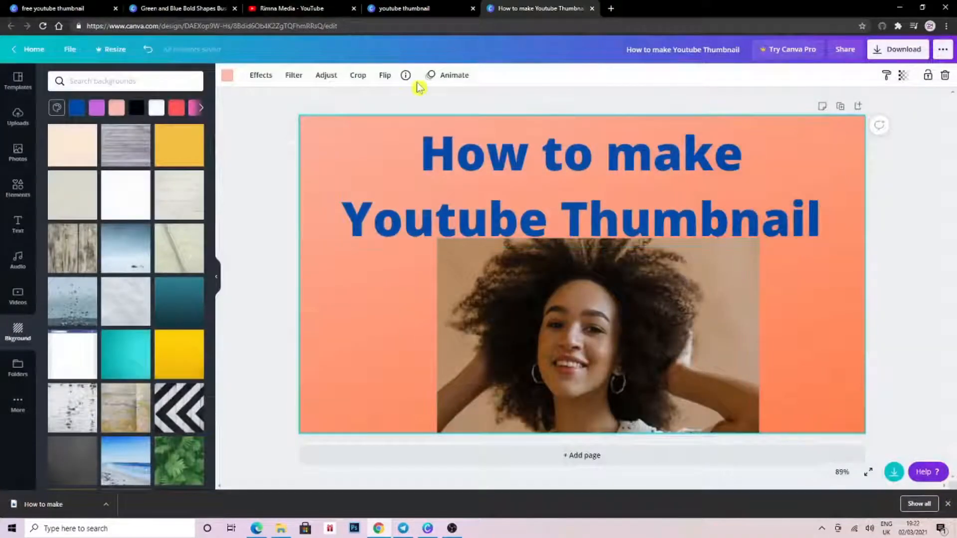
Return to the YouTube thumbnail template results and look through the ready-made designs.
left_click(419, 8)
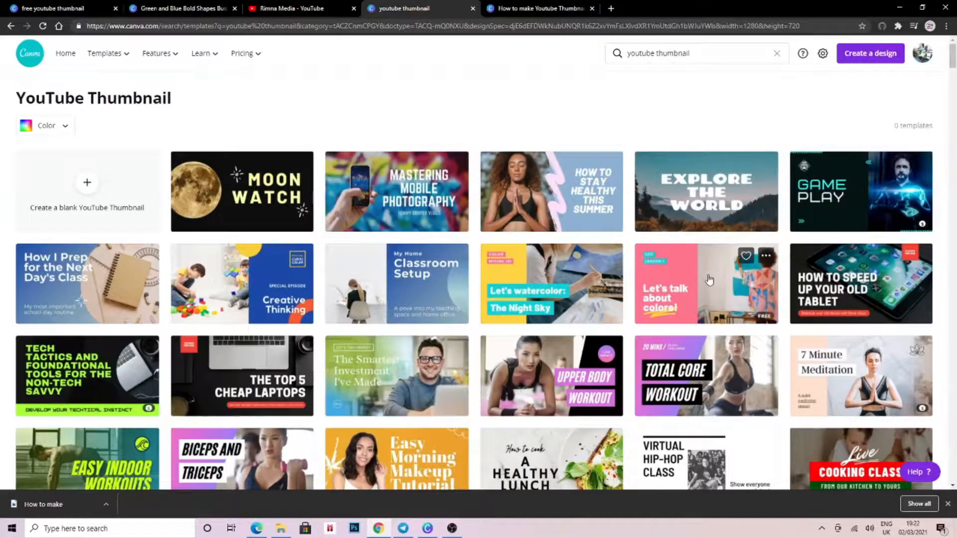
scroll(598, 225, "down", 8)
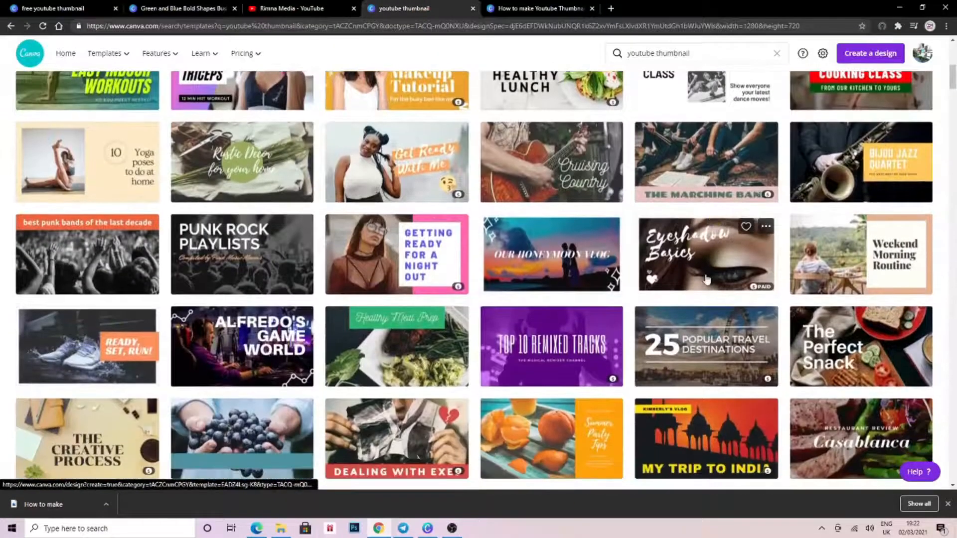
mouse_move(465, 327)
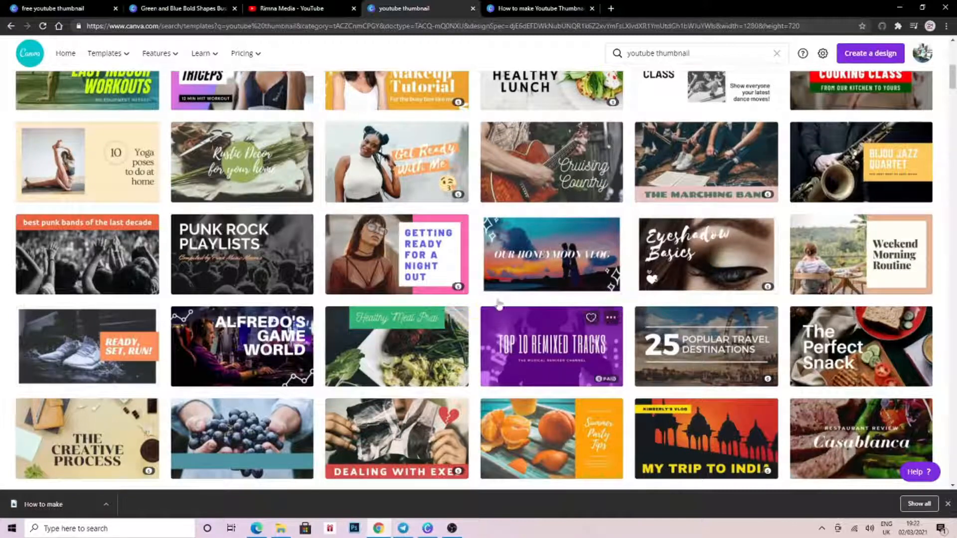
mouse_move(507, 333)
mouse_move(462, 202)
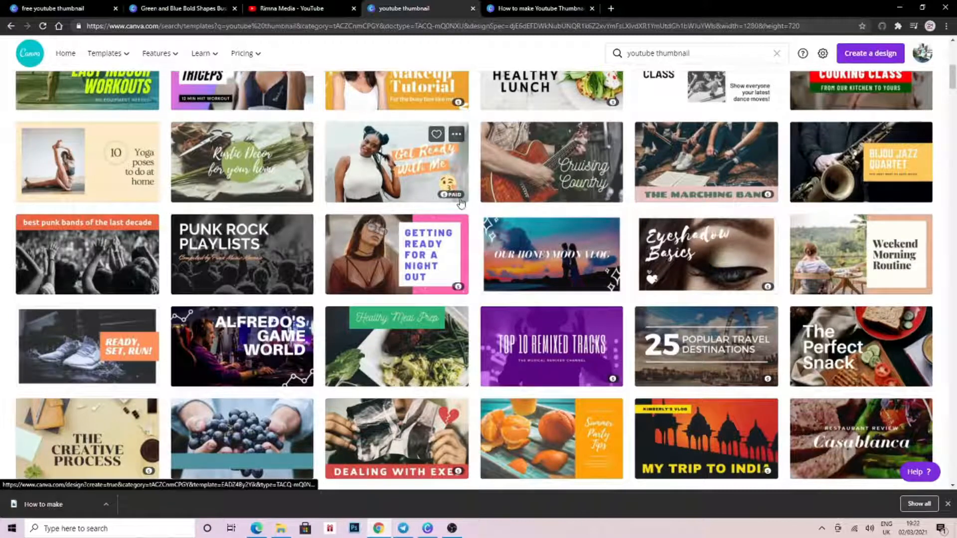
Look further down the YouTube thumbnail templates for more design ideas.
scroll(559, 329, "down", 5)
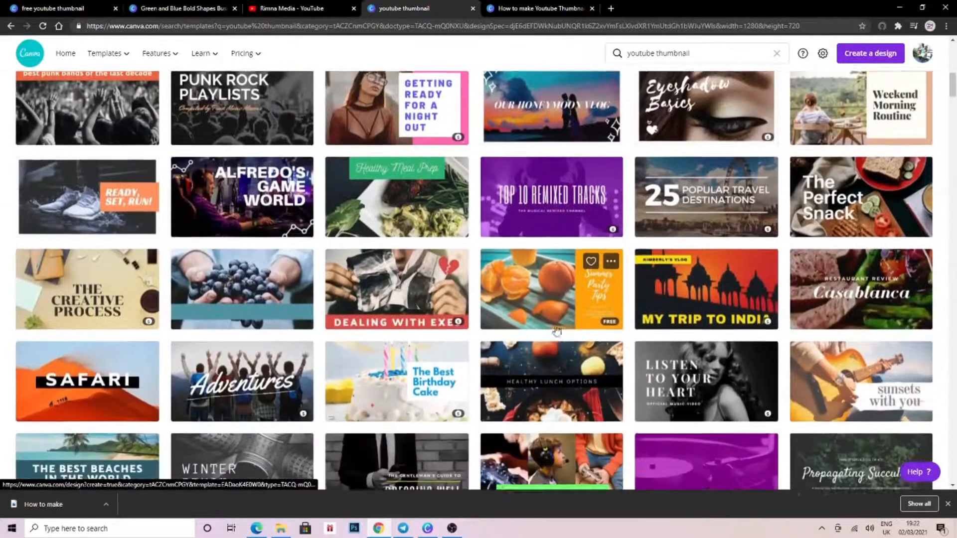
scroll(559, 329, "down", 13)
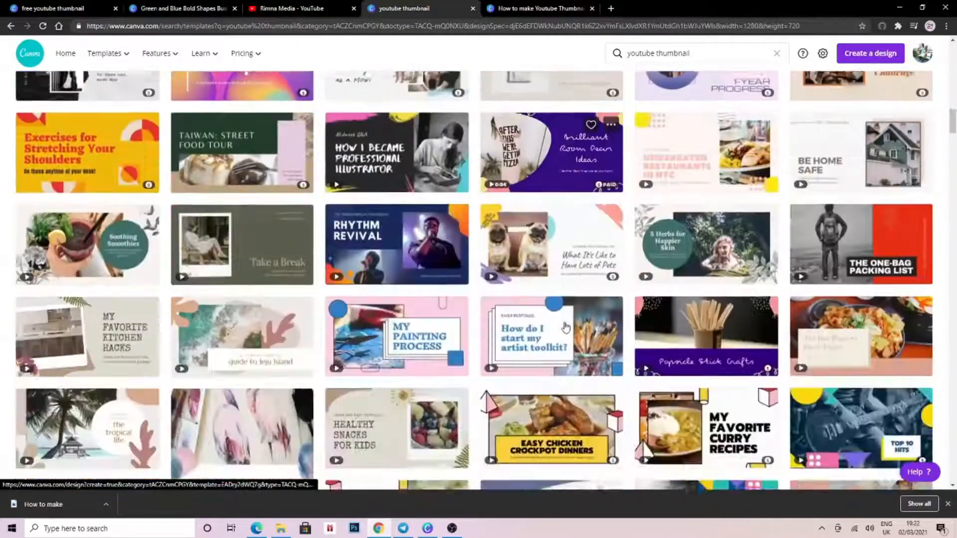
scroll(566, 328, "down", 6)
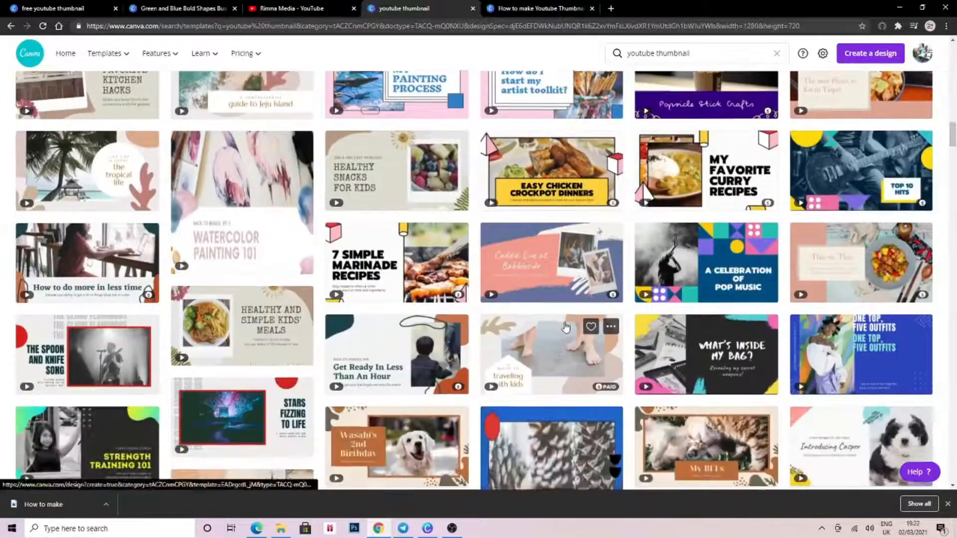
scroll(561, 333, "down", 5)
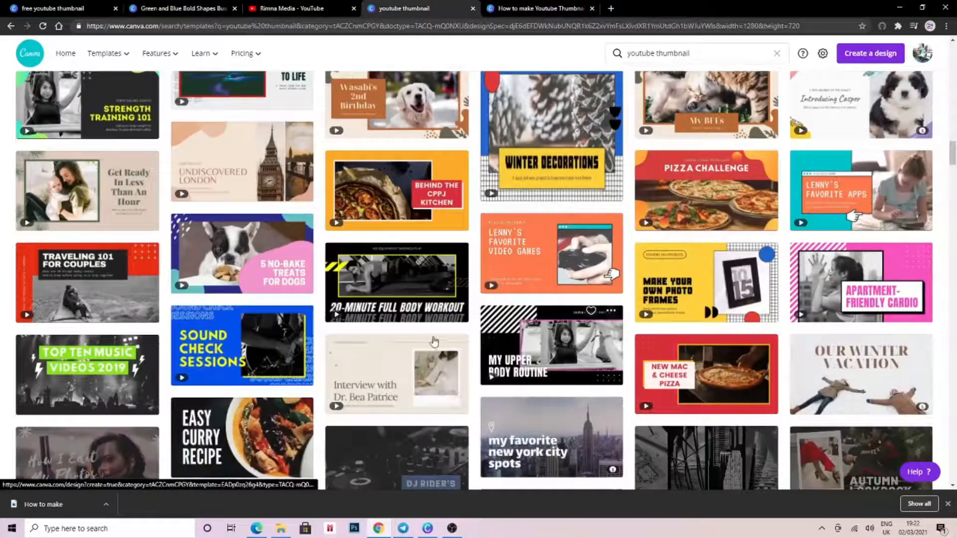
scroll(301, 290, "down", 1)
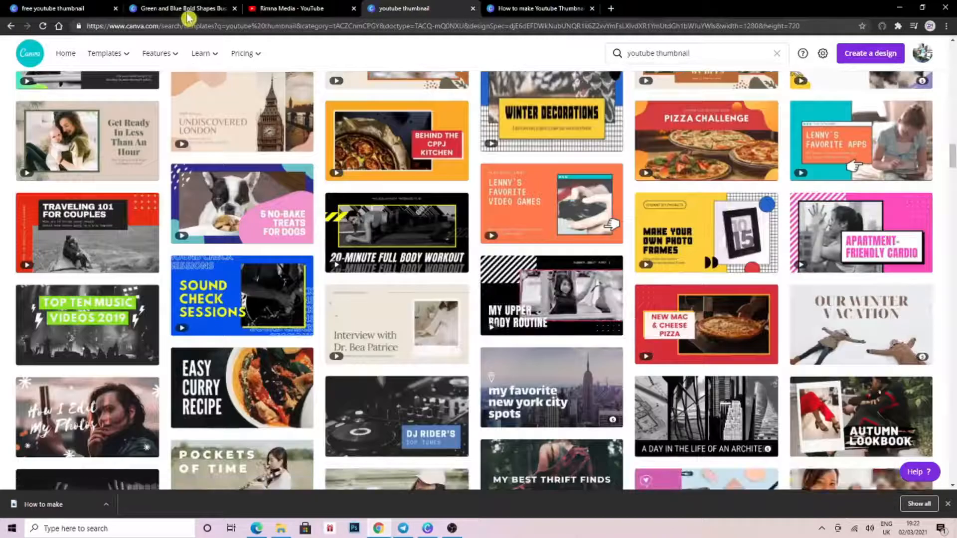
Switch to the Green and Blue Bold Shapes Business YouTube Thumbnail design and extend its white heading to HOW TO MAKE YOUTUBE.
left_click(184, 8)
left_click(733, 331)
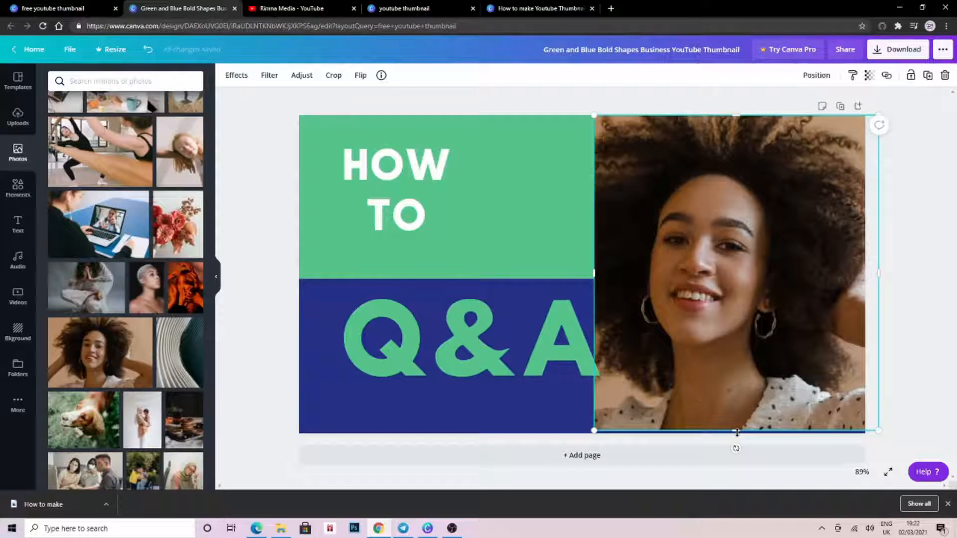
left_click(392, 181)
left_click(429, 219)
type("MAKE")
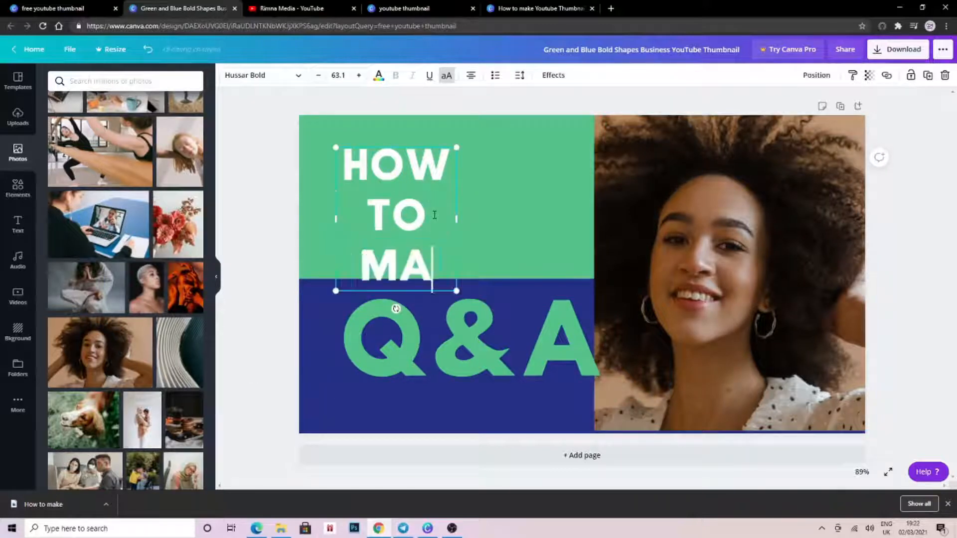
type(" YOUTUN")
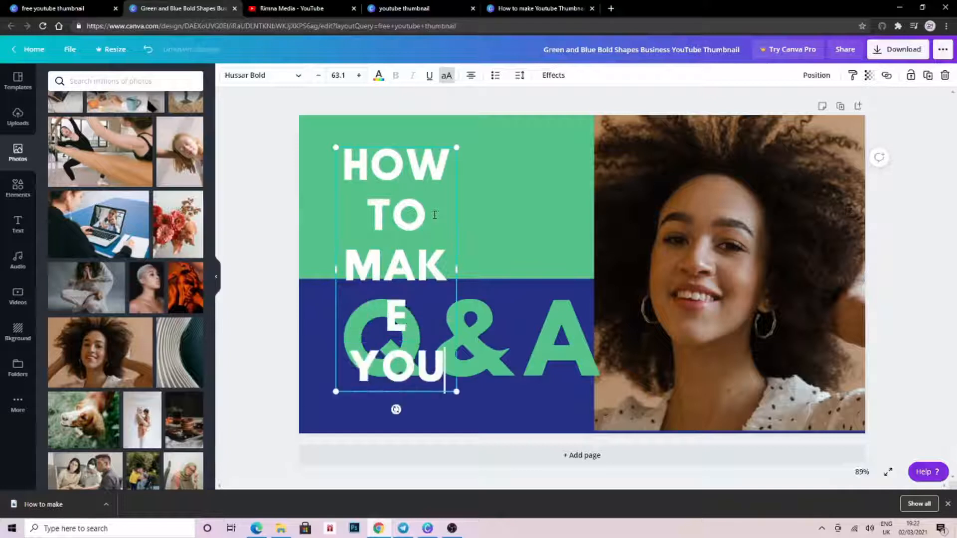
key("BackSpace")
key("BackSpace")
key("BackSpace")
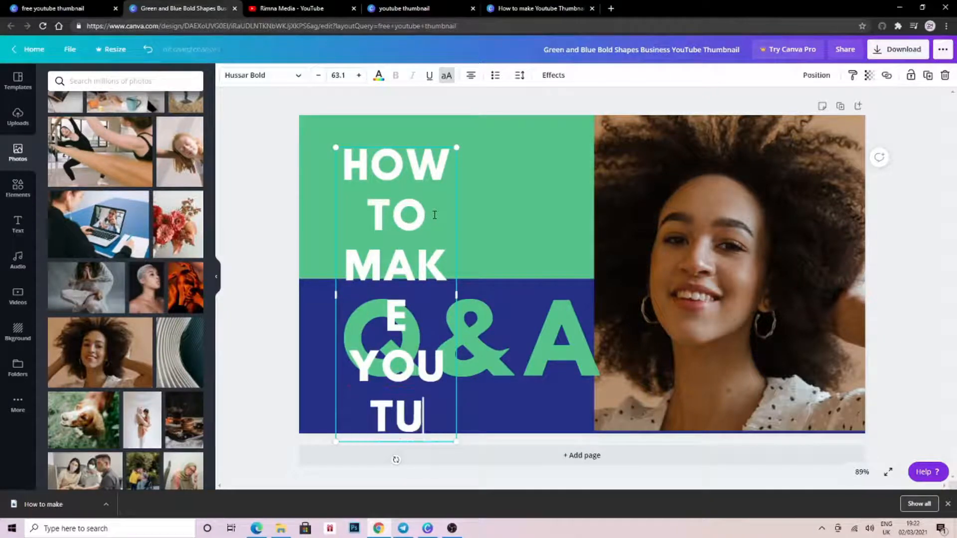
type("TUBE")
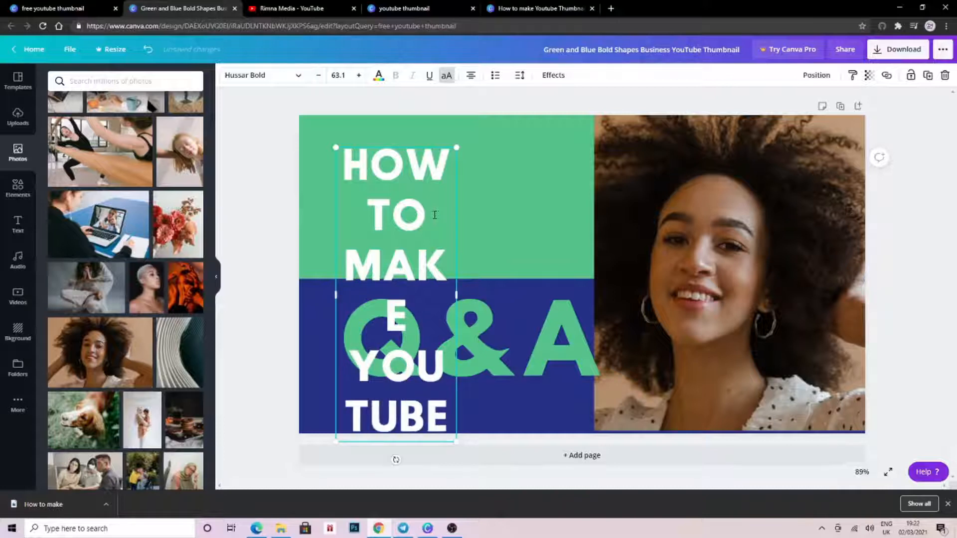
Widen the white heading's text box to fit whole words per line and move it into the green block's upper-left corner.
left_click_drag(457, 296, 628, 261)
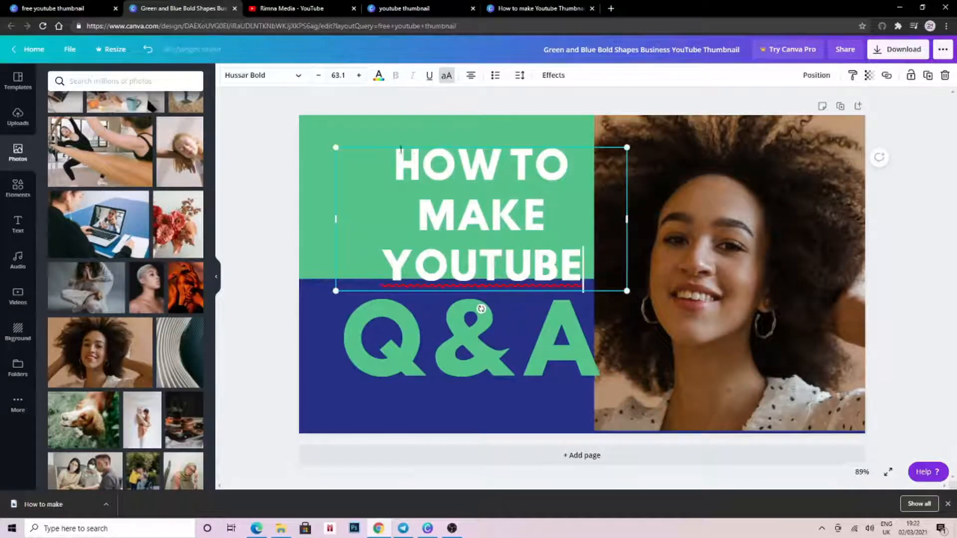
left_click_drag(369, 146, 338, 121)
left_click(524, 232)
Add THUMBNAIL to the end of the heading, split YOUTUBE into YOU TUBE and start it on a new line.
left_click(570, 243)
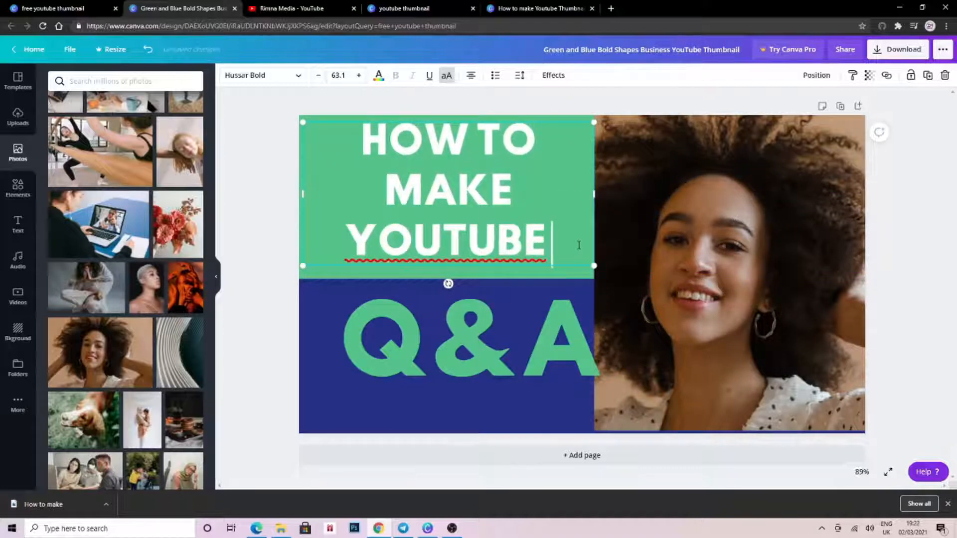
type("T")
type("HU")
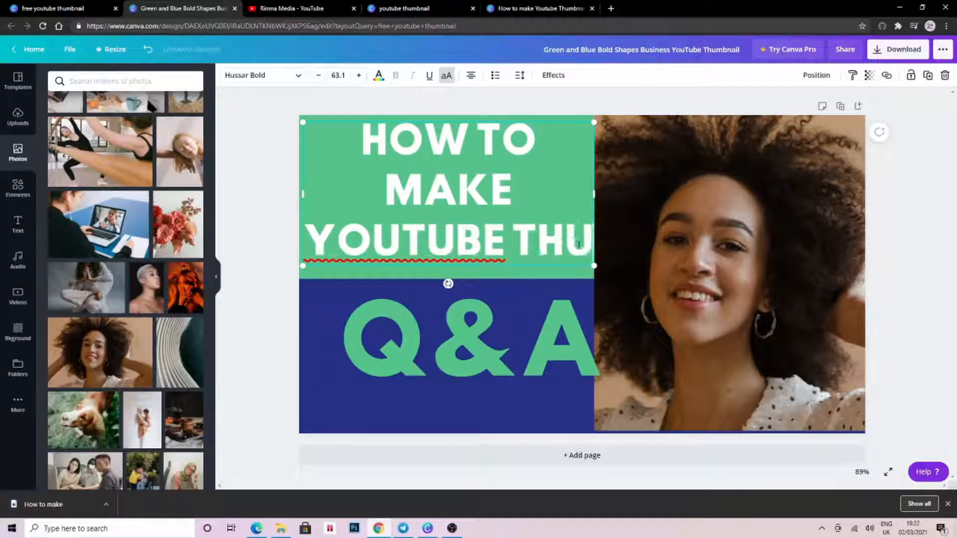
type("MB")
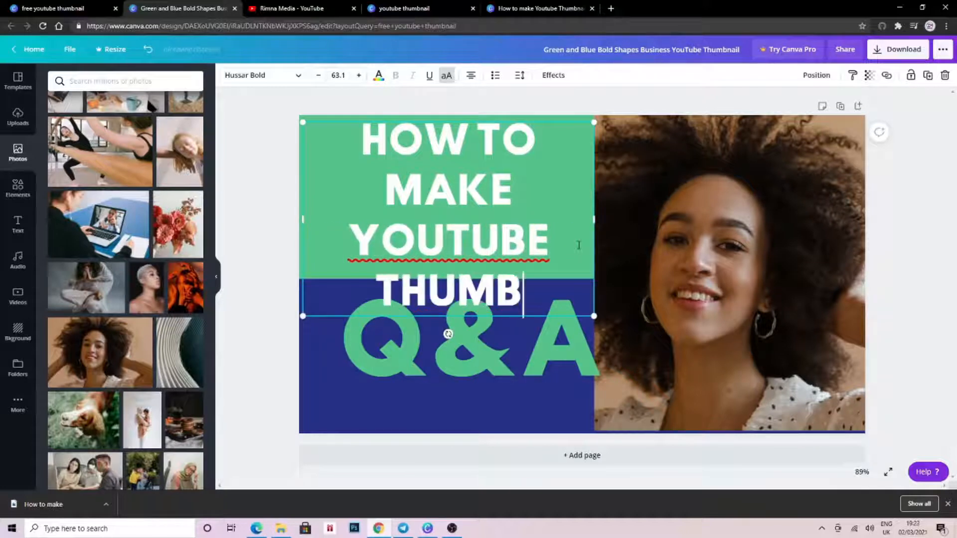
type("NAIL")
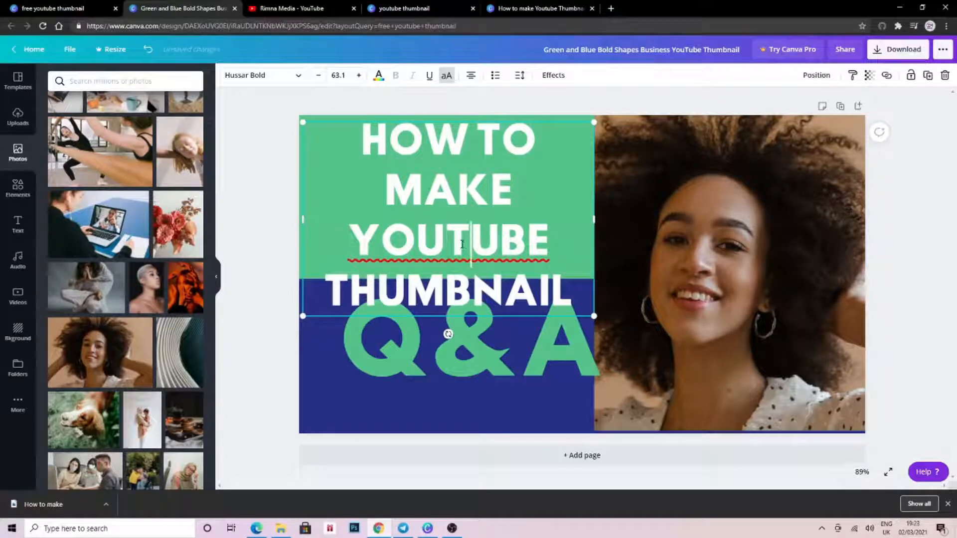
left_click(447, 249)
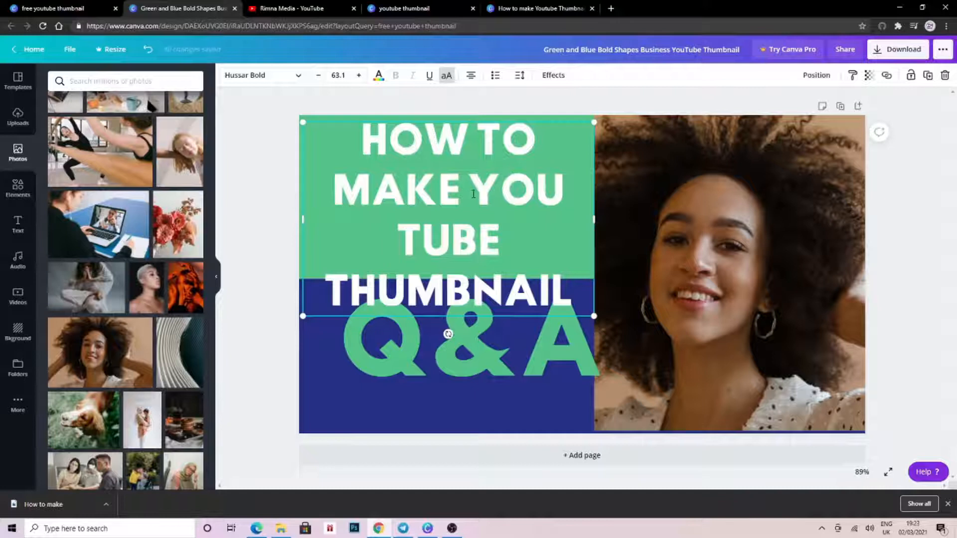
key("Return")
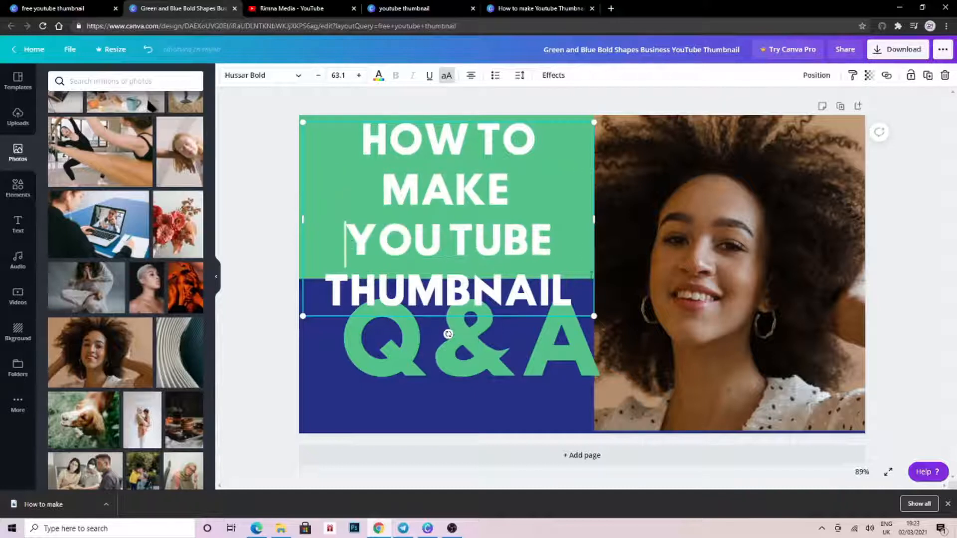
Fit the heading inside the green block at font size 57.3 and about 652 px wide, and shift the Q&A text into the blue block.
left_click_drag(593, 219, 628, 206)
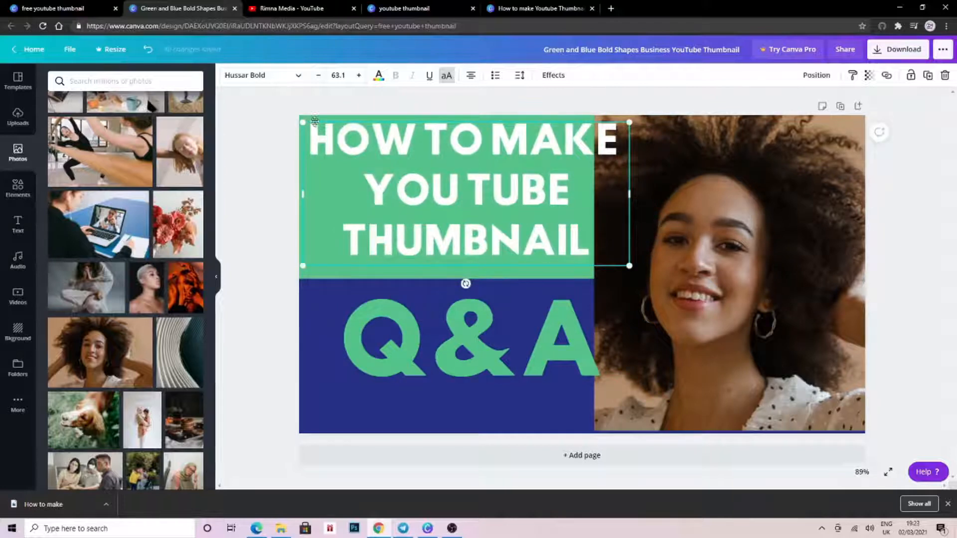
left_click_drag(315, 122, 339, 127)
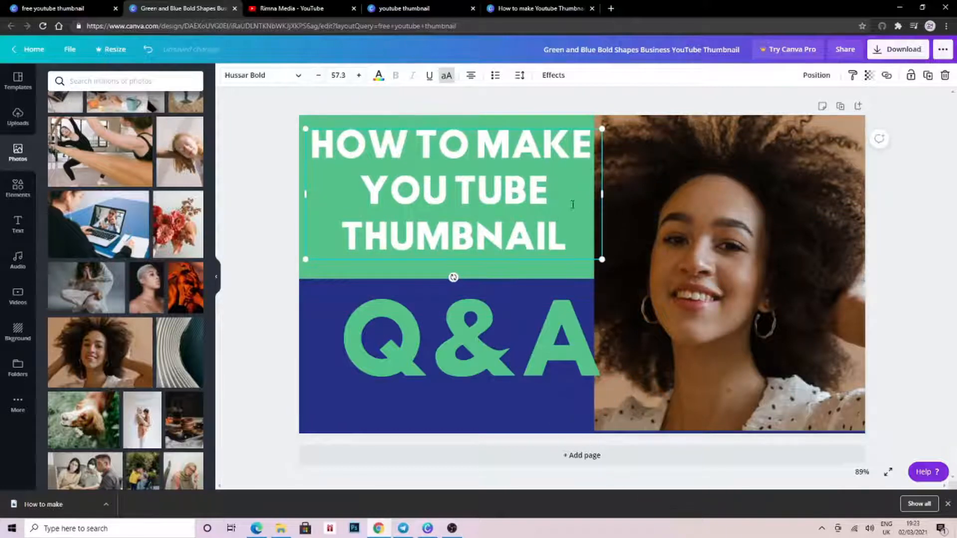
left_click_drag(603, 193, 596, 192)
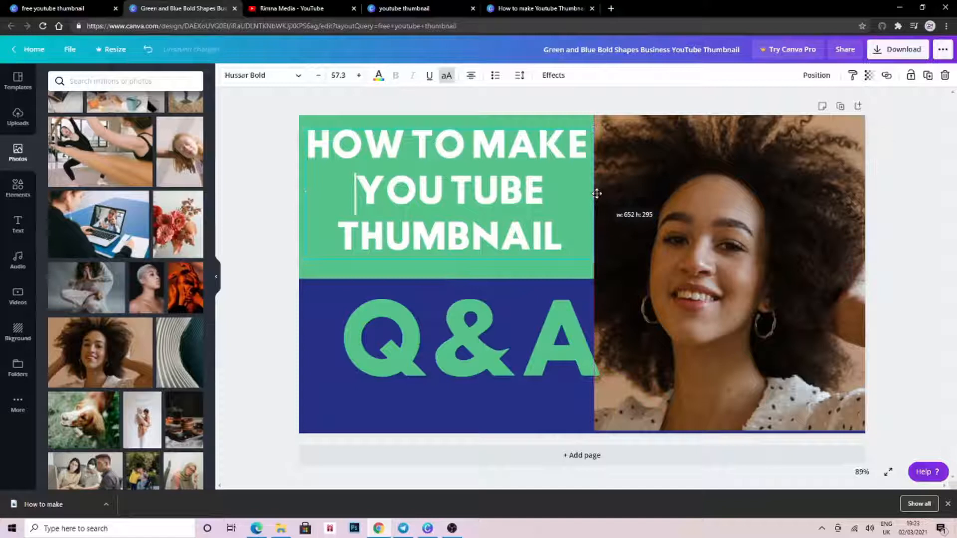
left_click(508, 349)
left_click_drag(534, 366, 530, 358)
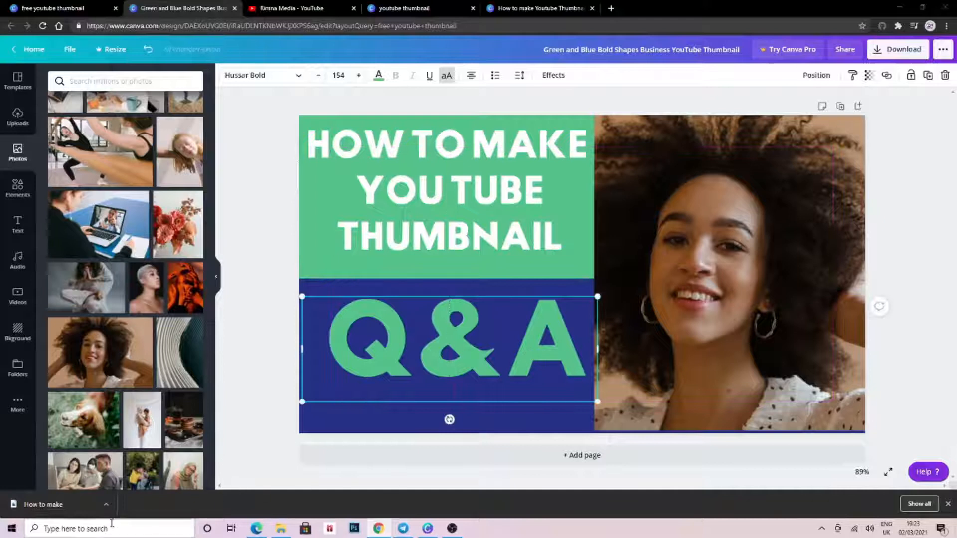
Launch the GeezIME input app from Windows and dismiss its notification.
left_click(111, 528)
type("gee")
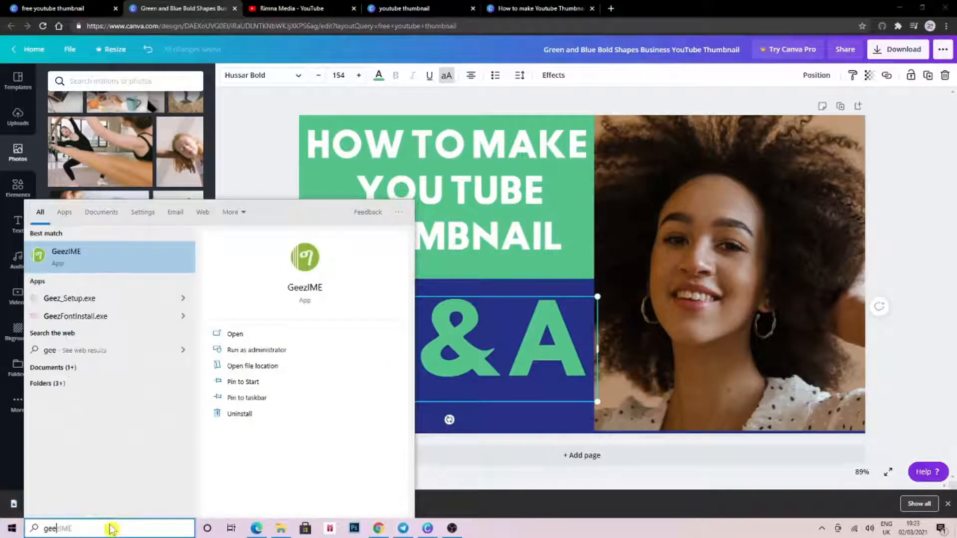
left_click(65, 252)
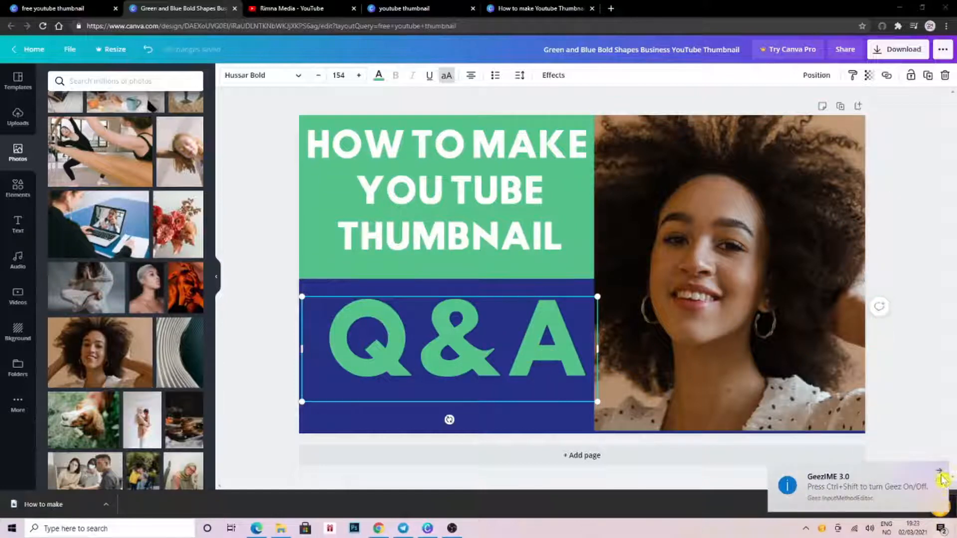
left_click(940, 471)
Replace the Q&A text in the blue block with ሕቶን and መልስን on two lines.
double_click(391, 344)
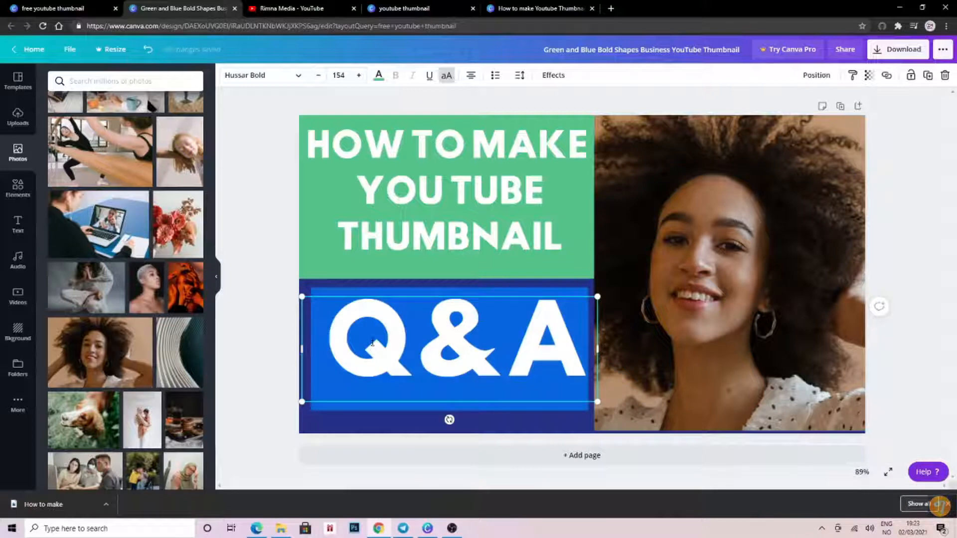
left_click(461, 349)
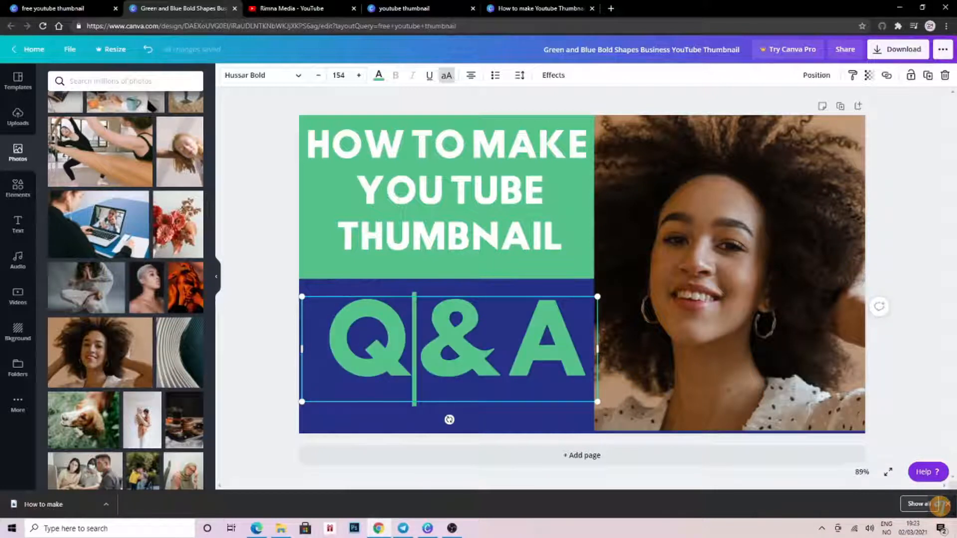
left_click(572, 345)
key("BackSpace")
key("BackSpace")
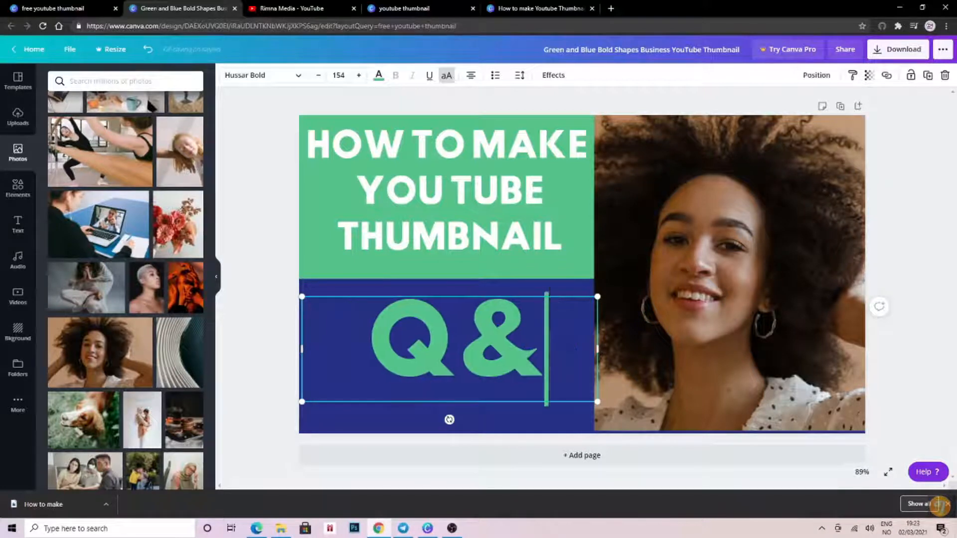
key("BackSpace")
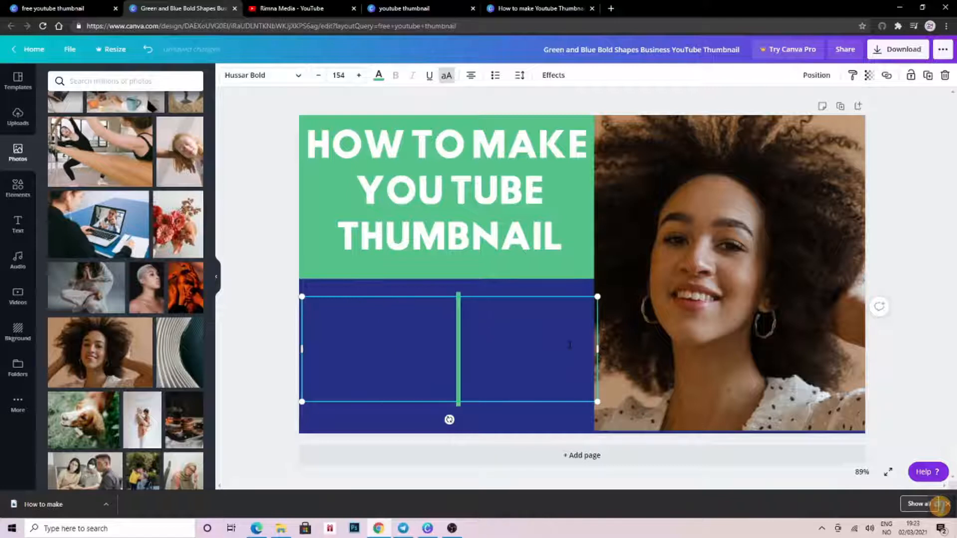
type("ሕቶን")
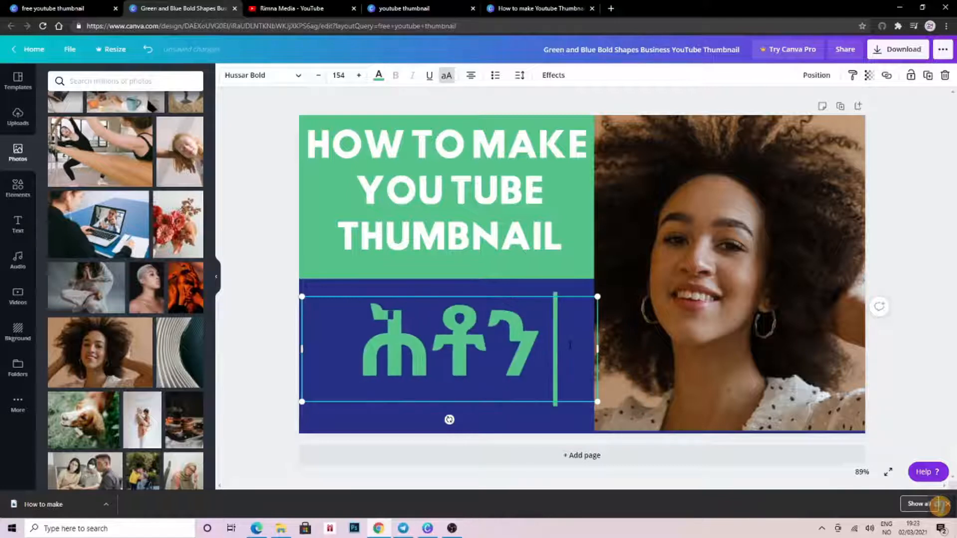
key("Return")
type("መልስን")
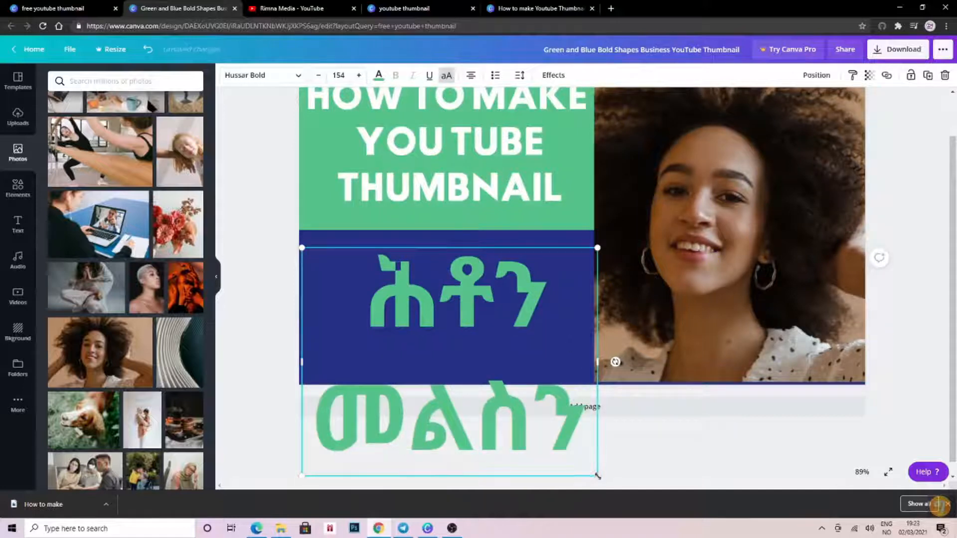
Reduce the ሕቶን መልስን text to size 87.8, widen its box to hold one line and position it inside the blue block.
left_click_drag(597, 476, 544, 443)
left_click_drag(302, 257, 357, 301)
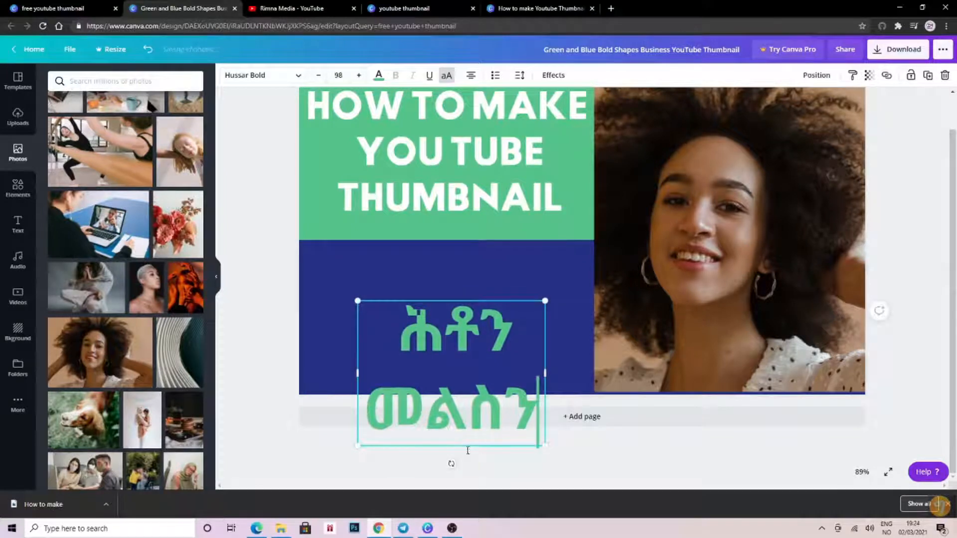
left_click_drag(545, 373, 672, 368)
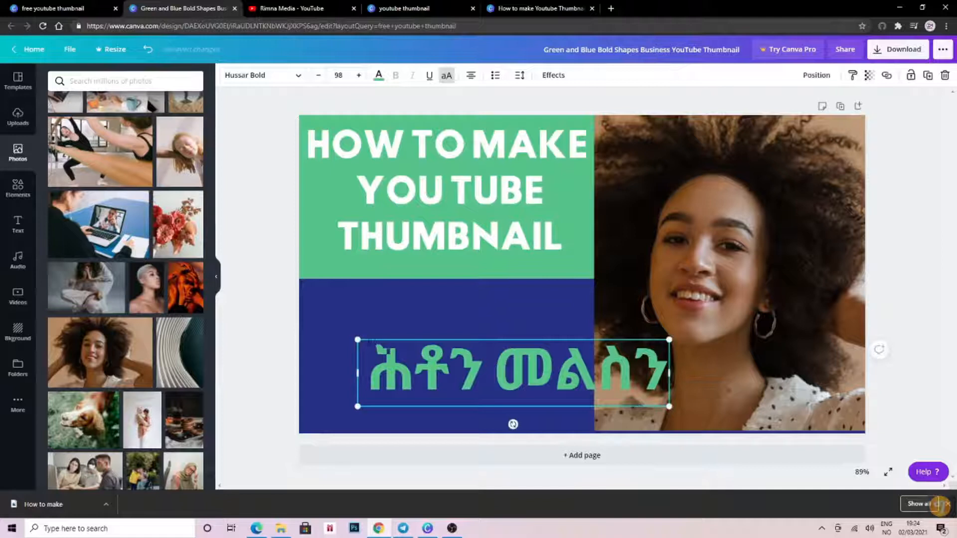
left_click_drag(357, 340, 317, 302)
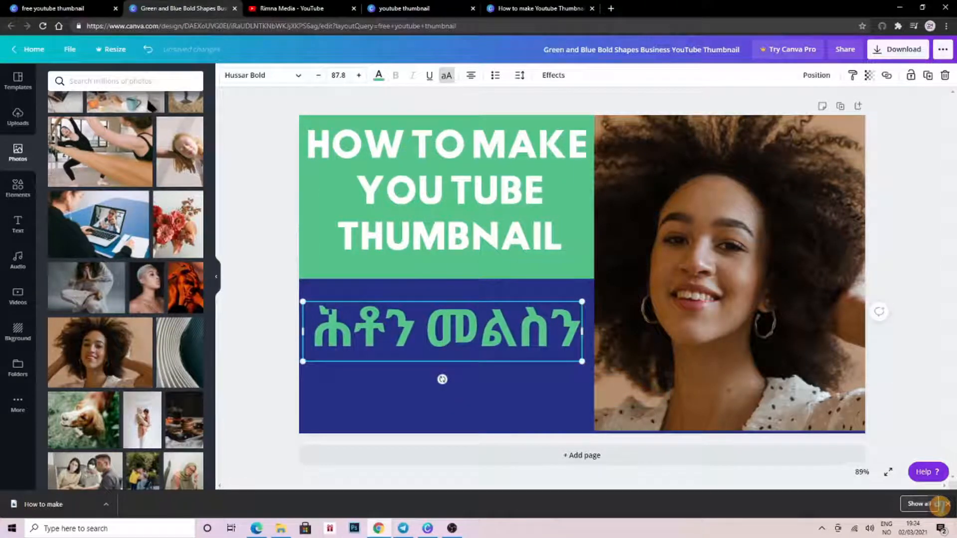
left_click_drag(431, 302, 434, 315)
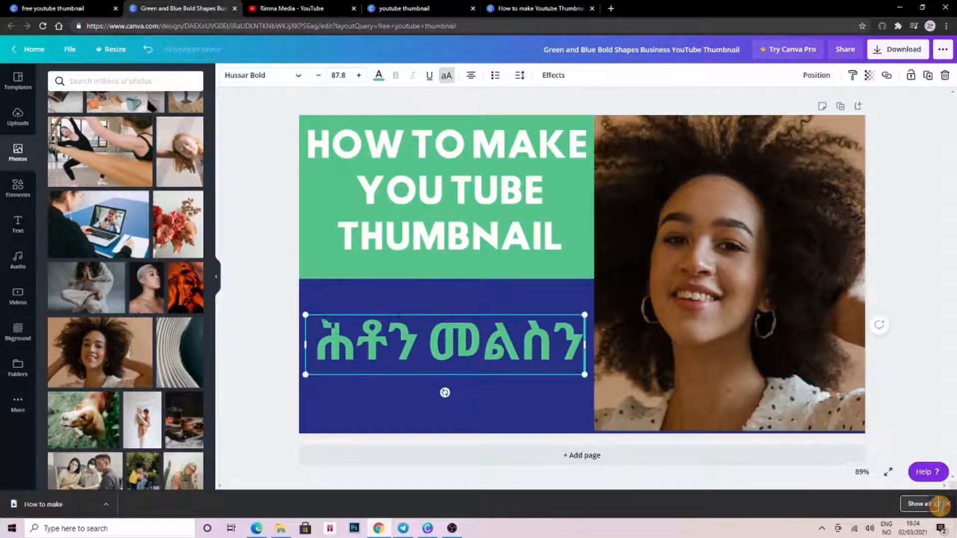
left_click_drag(313, 314, 317, 305)
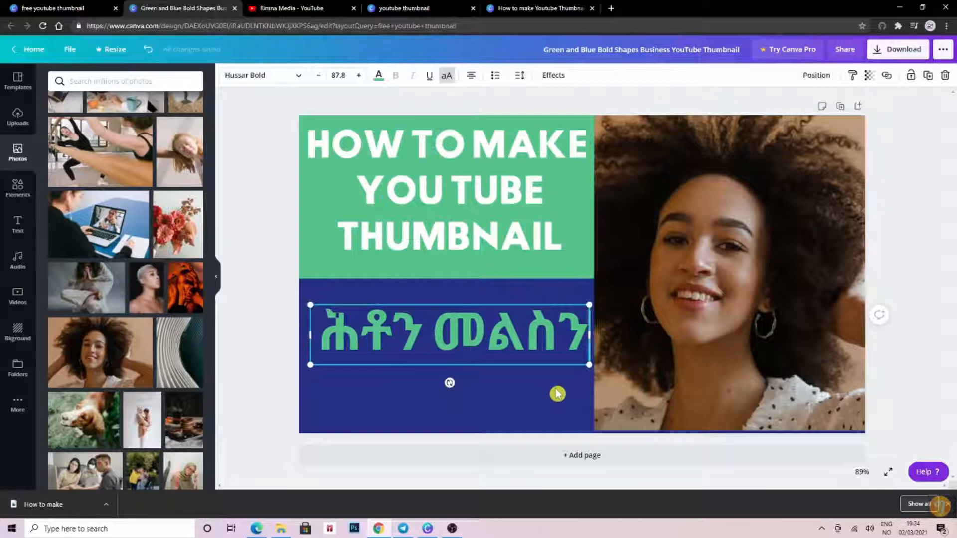
Recolor the entire HOW TO MAKE YOU TUBE THUMBNAIL heading from the default colors to bright red.
left_click(315, 149)
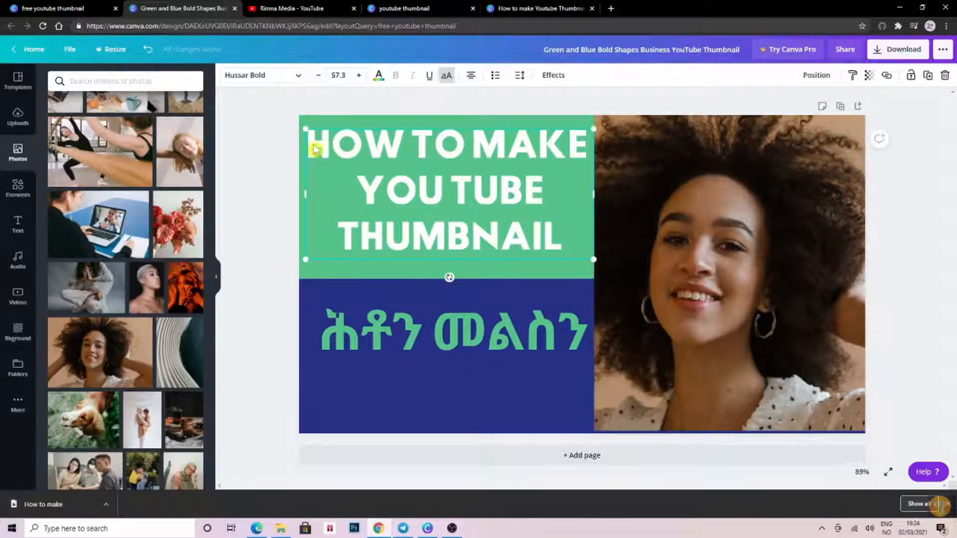
double_click(316, 140)
left_click_drag(318, 141, 567, 239)
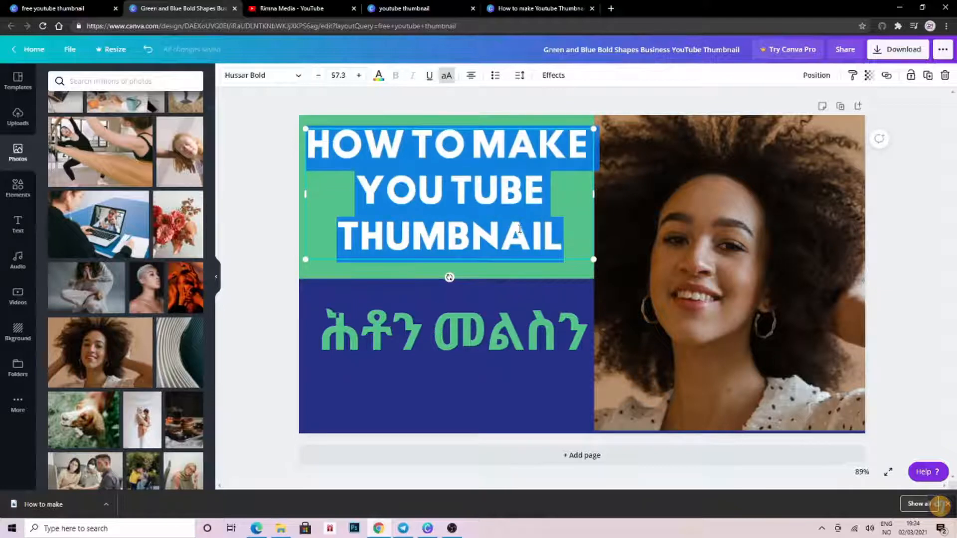
left_click(379, 80)
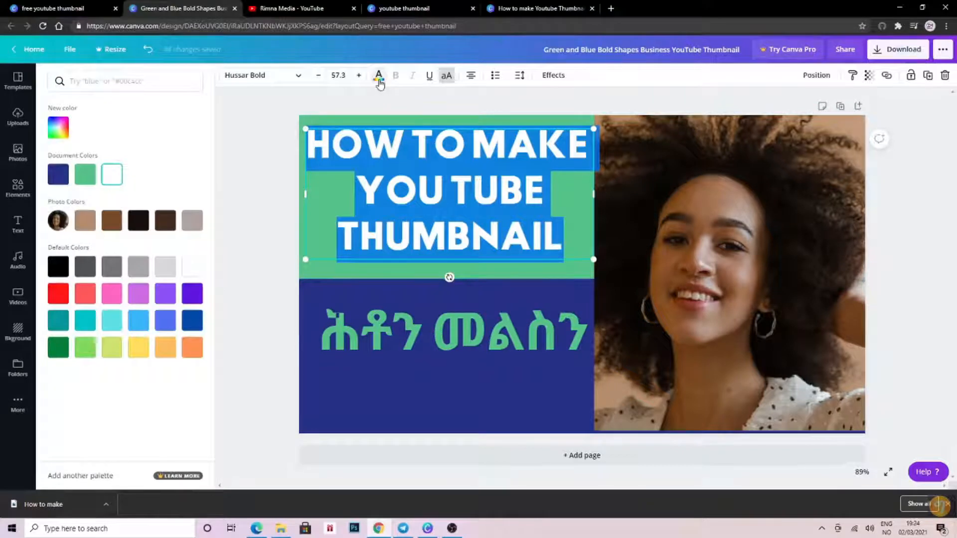
left_click(63, 295)
left_click(545, 234)
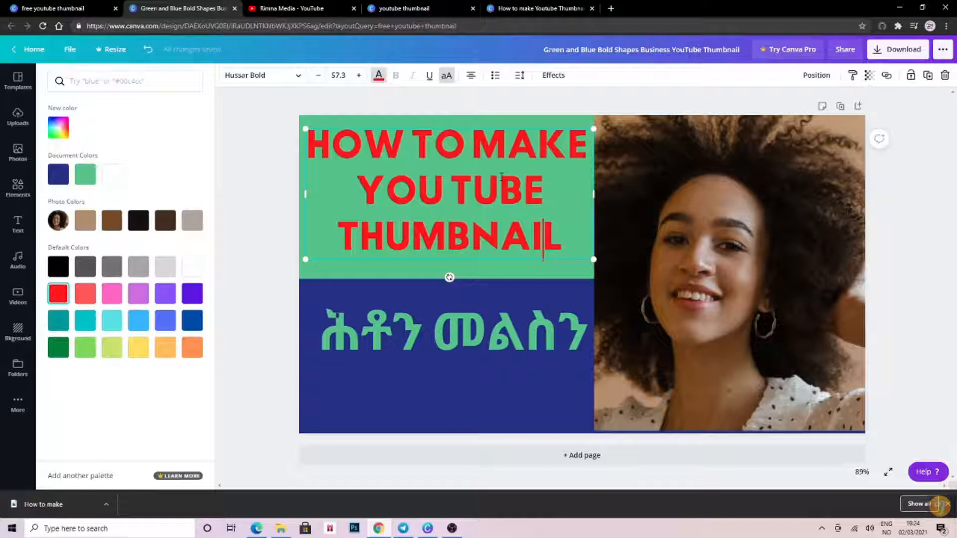
Apply a Shadow effect to the red heading with offset 83, direction -46, blur 4 and transparency 41.
left_click(551, 76)
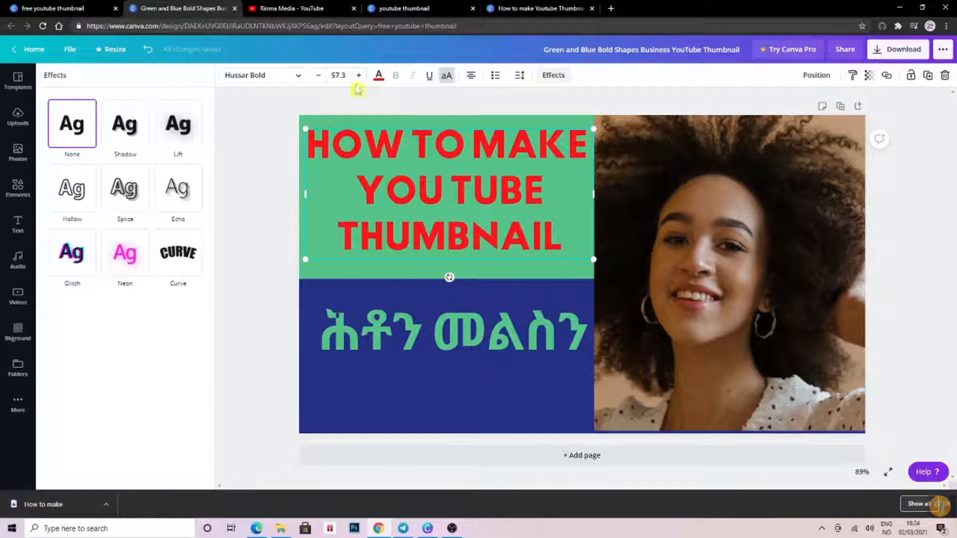
left_click(548, 77)
left_click(553, 77)
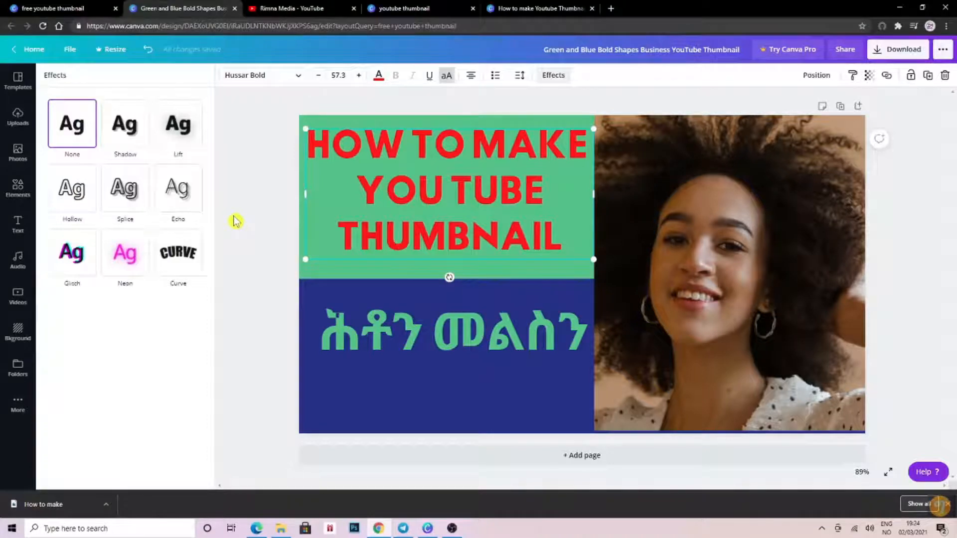
left_click(132, 137)
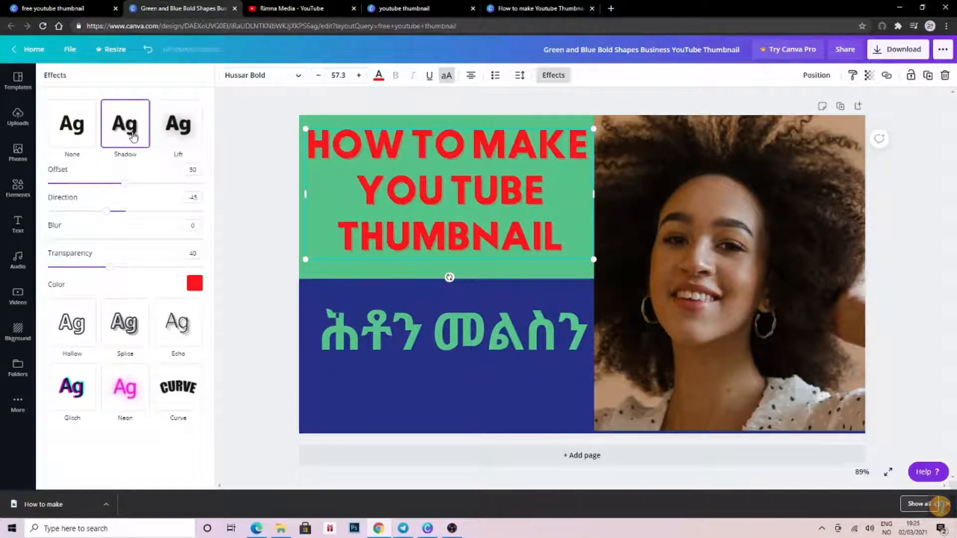
left_click_drag(126, 187, 139, 190)
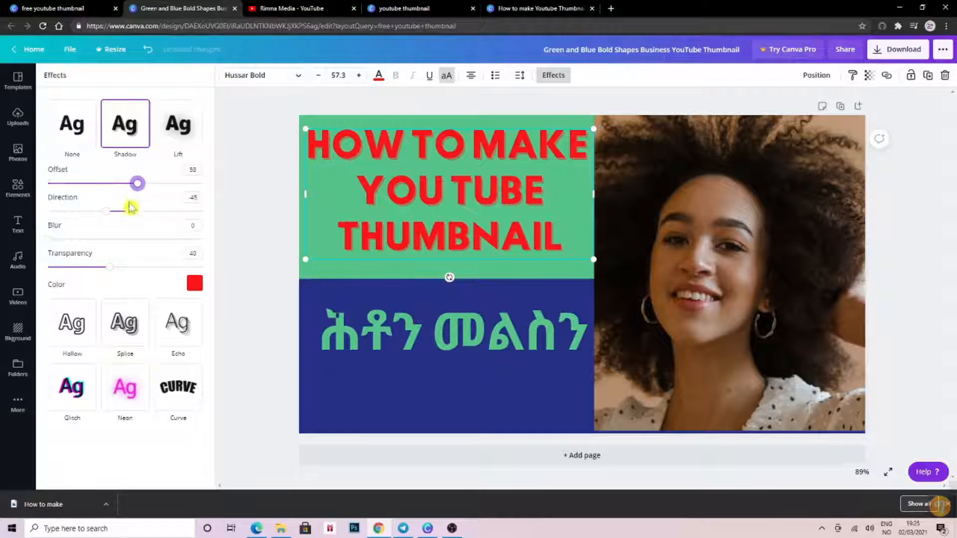
mouse_move(110, 214)
left_mouse_down()
mouse_move(121, 214)
mouse_move(107, 217)
left_mouse_up()
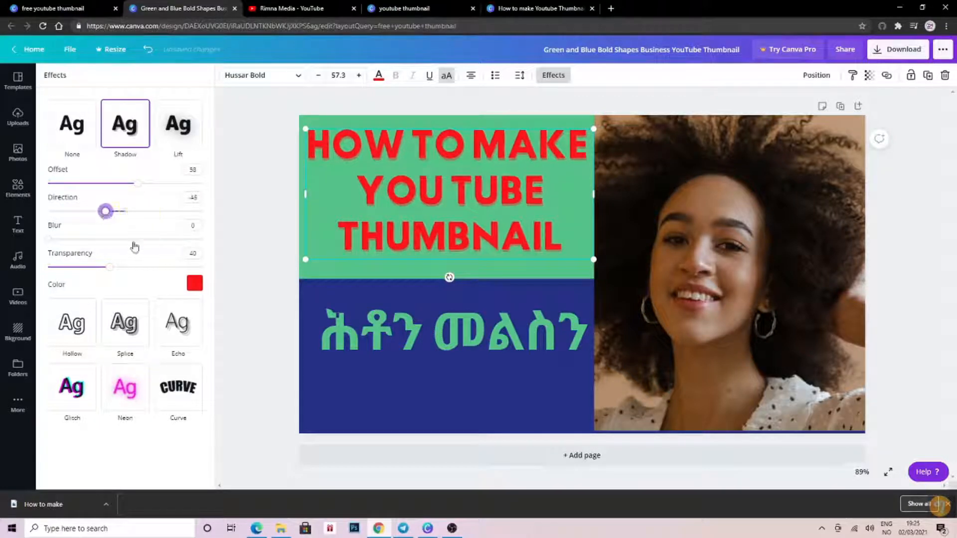
mouse_move(113, 272)
left_mouse_down()
mouse_move(125, 269)
mouse_move(99, 267)
mouse_move(112, 270)
left_mouse_up()
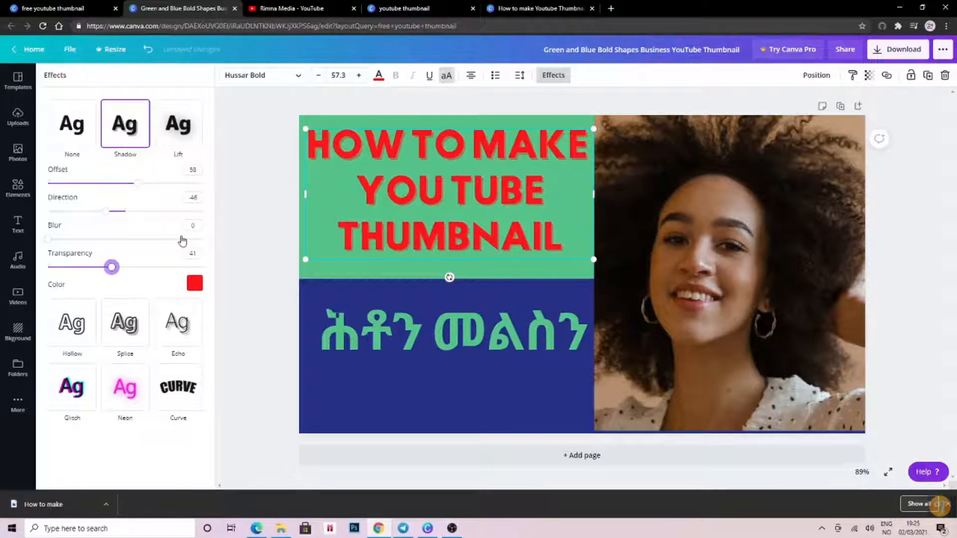
left_click_drag(137, 185, 178, 209)
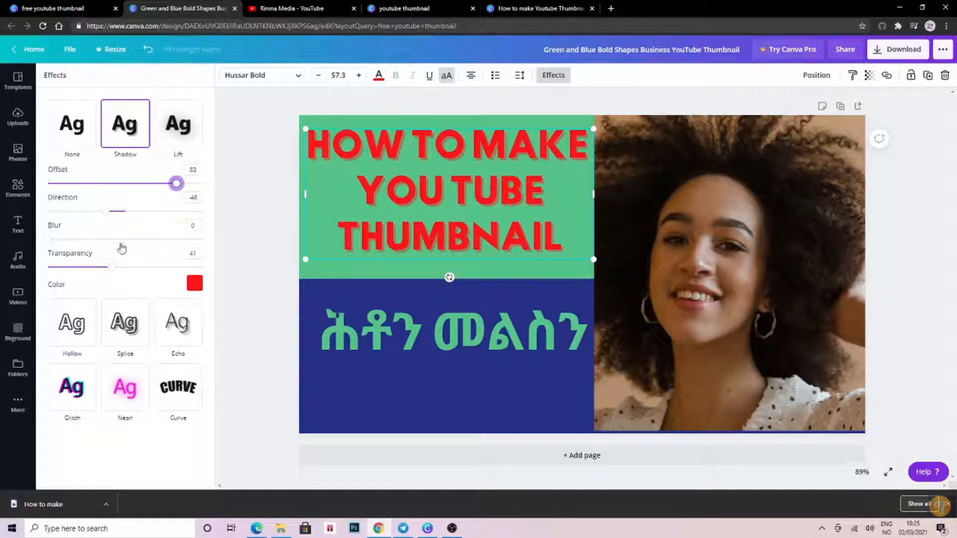
mouse_move(52, 244)
left_mouse_down()
mouse_move(116, 241)
mouse_move(56, 247)
left_mouse_up()
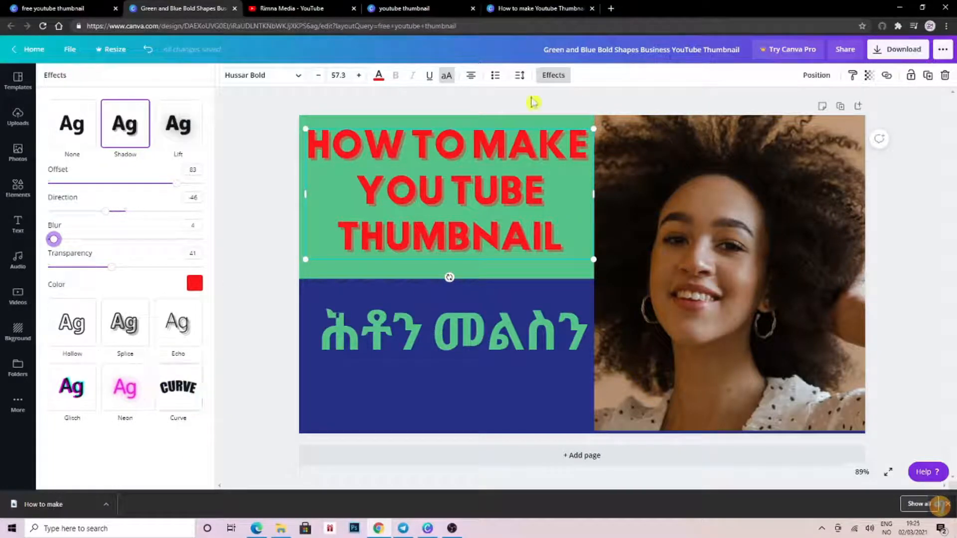
left_click(552, 77)
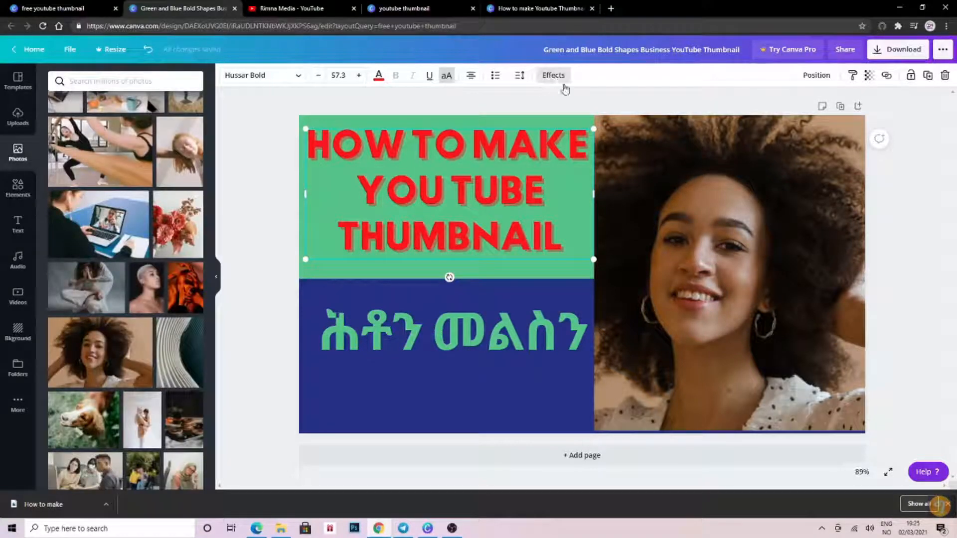
left_click(528, 393)
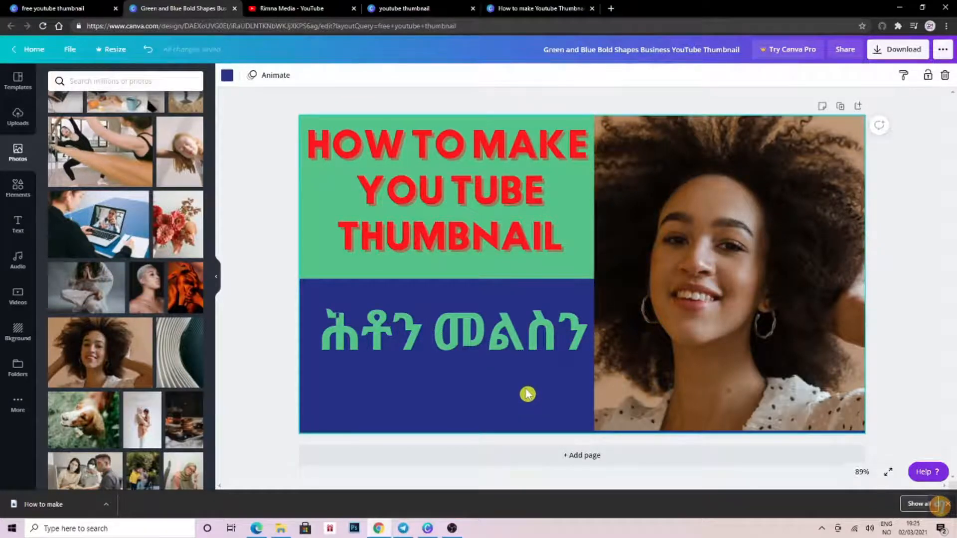
Download the finished thumbnail as a PNG file and dismiss the referral pop-up.
left_click(907, 57)
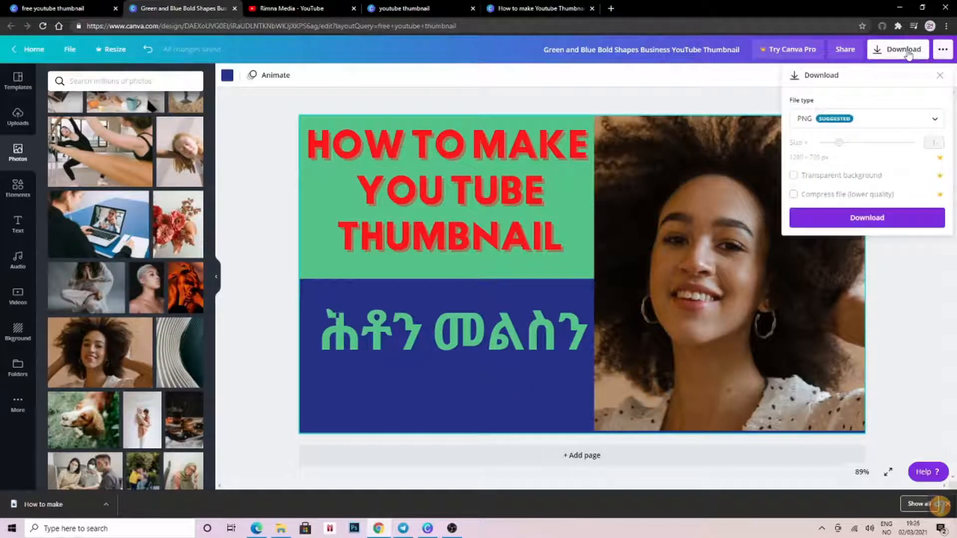
left_click(934, 124)
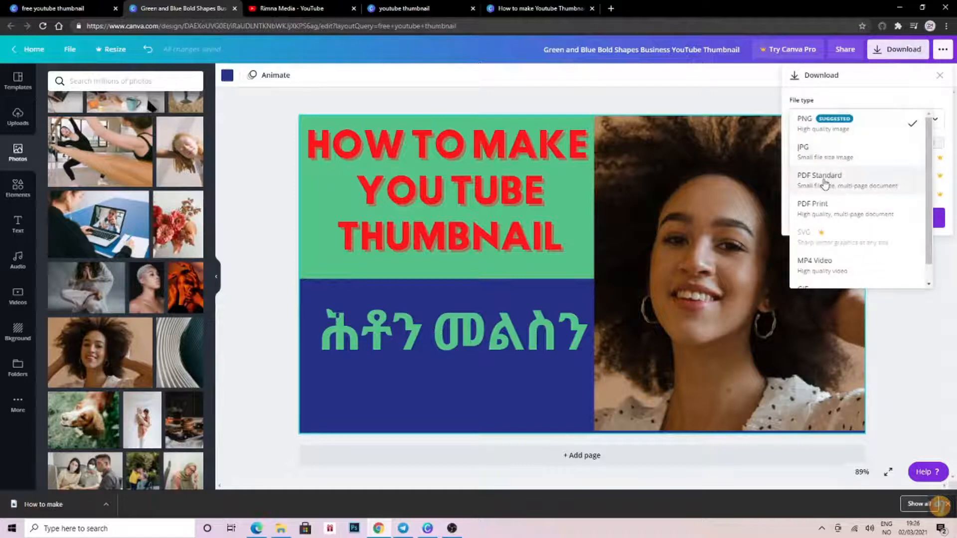
left_click(914, 126)
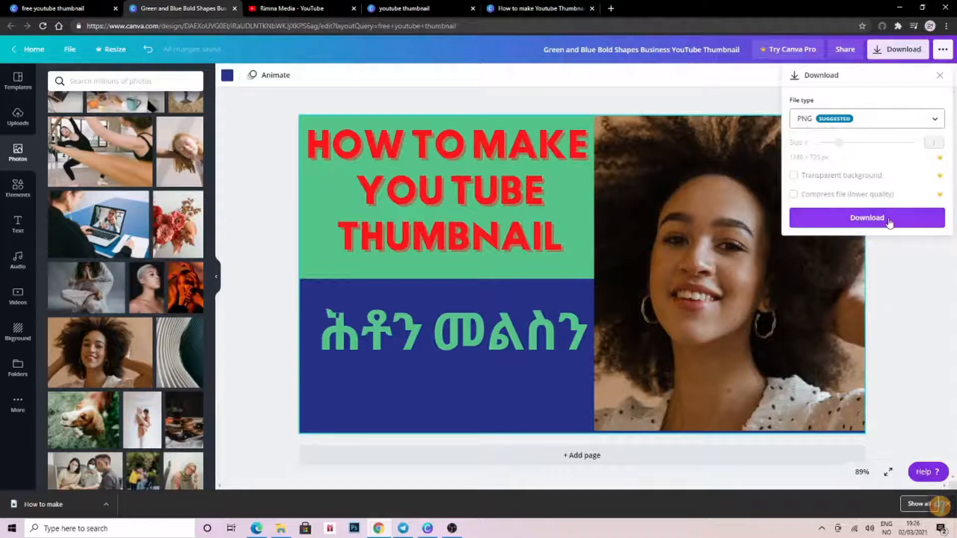
left_click(871, 219)
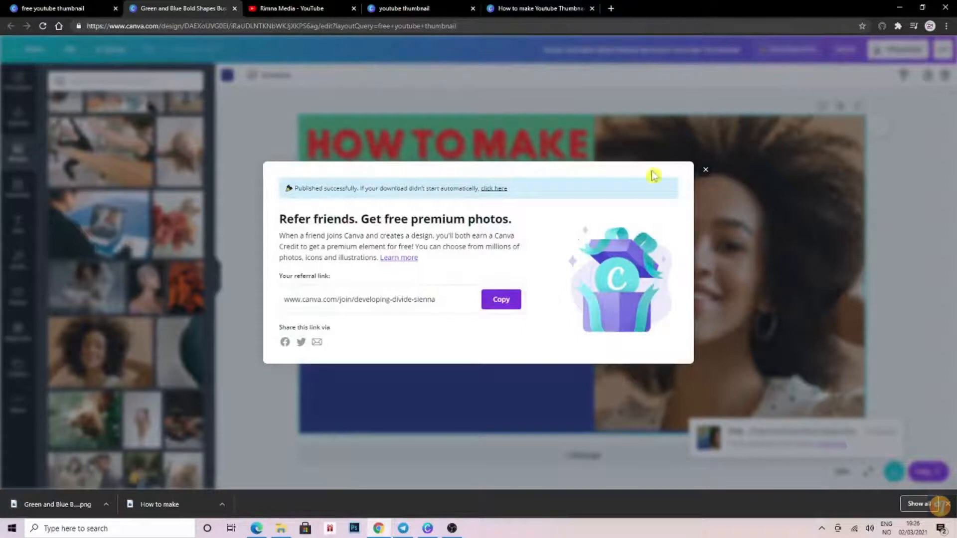
left_click(706, 170)
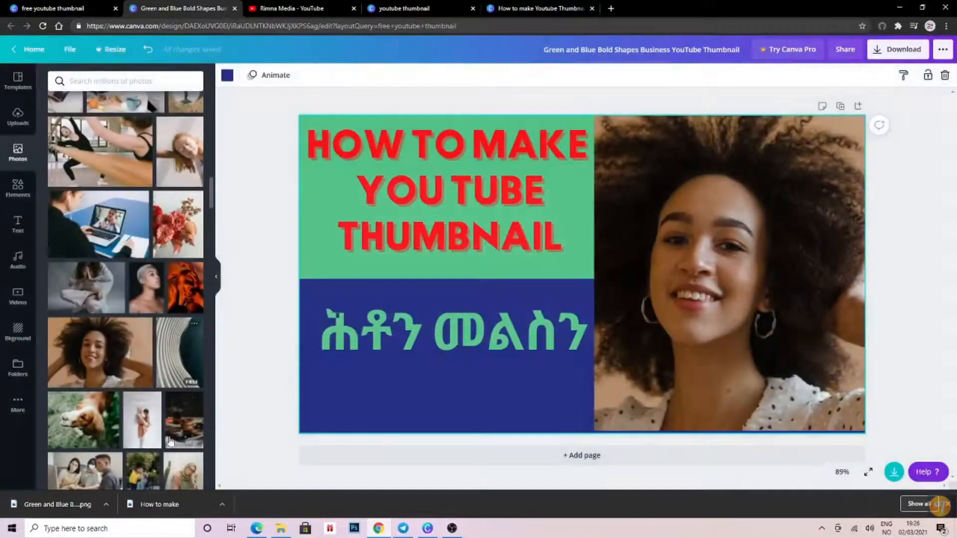
Open both downloaded images, How to make Youtube Thumbnail.png and Green and Blue Bold Shapes Business YouTube Thumbnail.png, in the photo viewer.
left_click(152, 506)
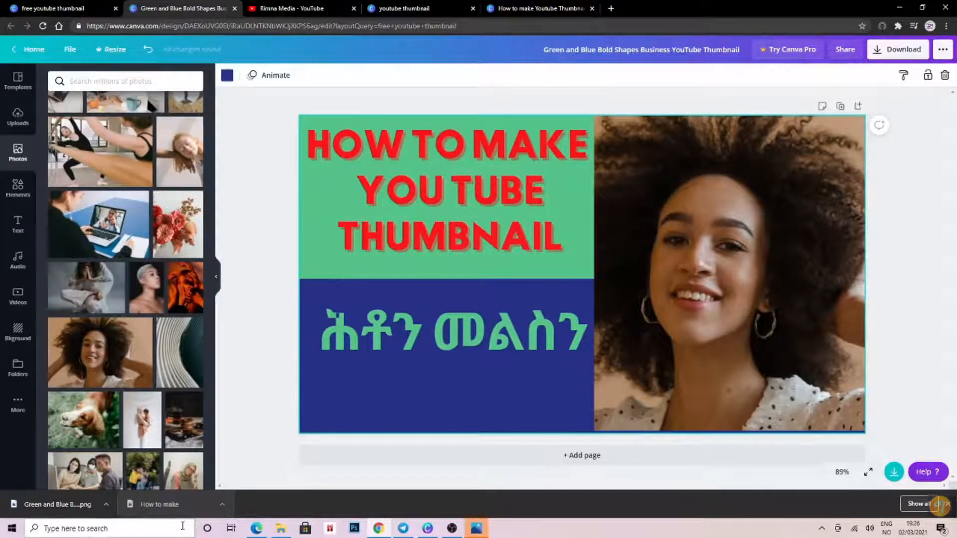
left_click(912, 505)
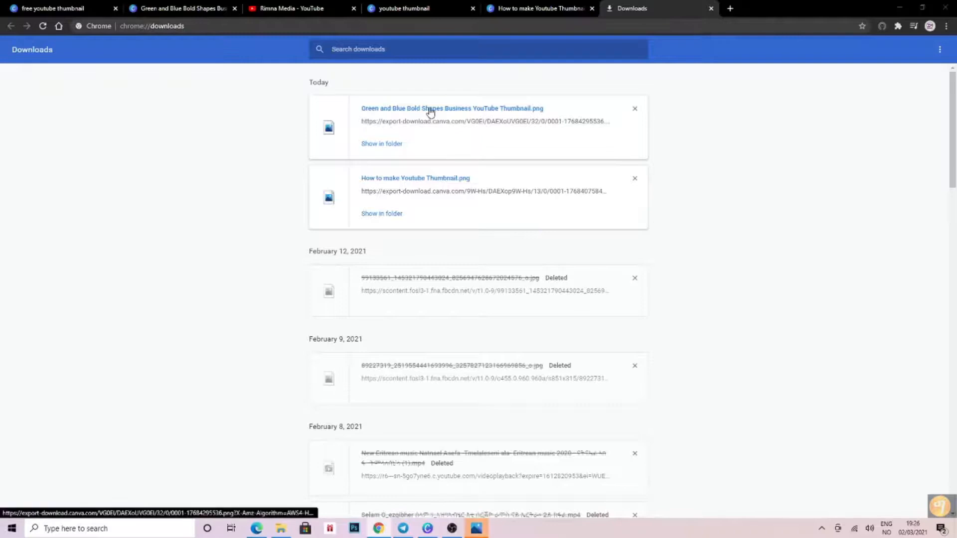
left_click(430, 109)
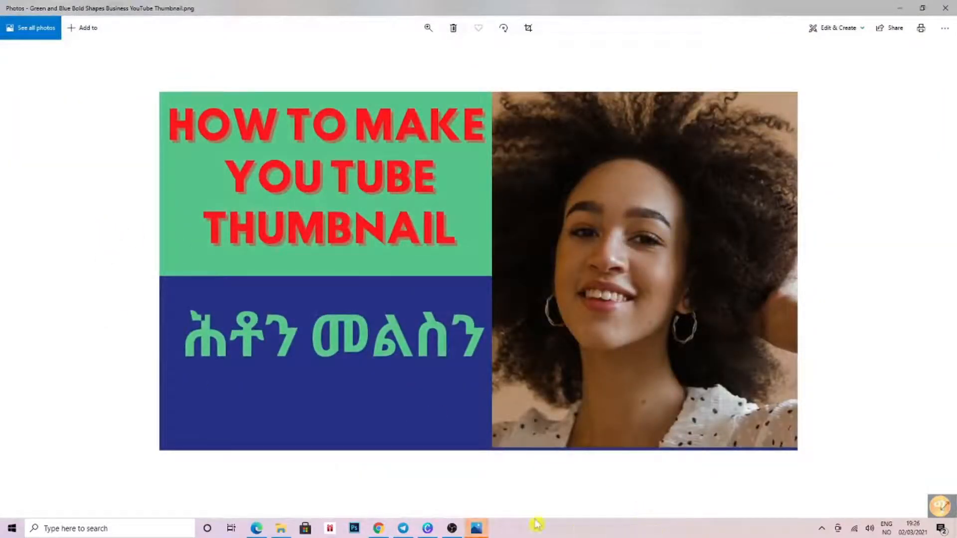
Compare the two downloaded thumbnails by switching between their viewer windows, and close the image viewer.
mouse_move(487, 532)
left_click(438, 475)
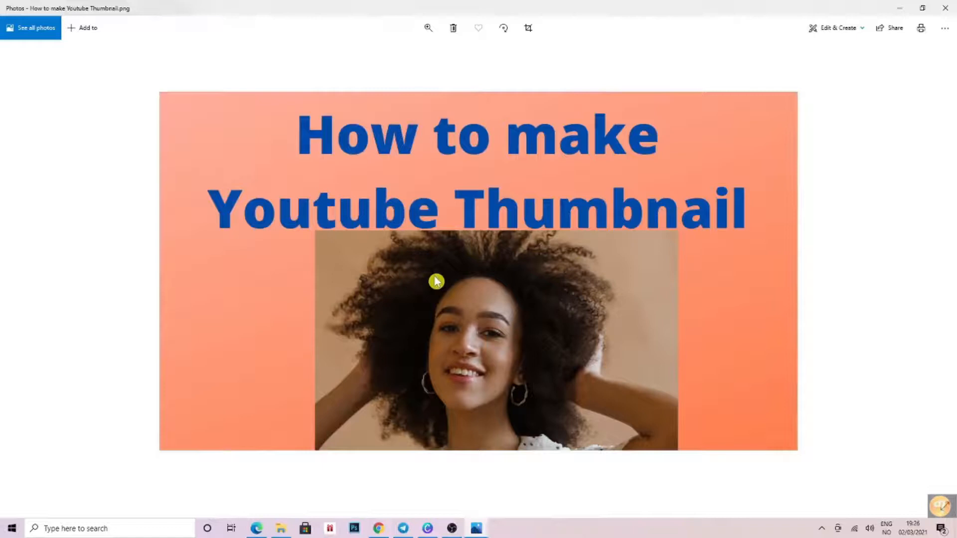
mouse_move(477, 529)
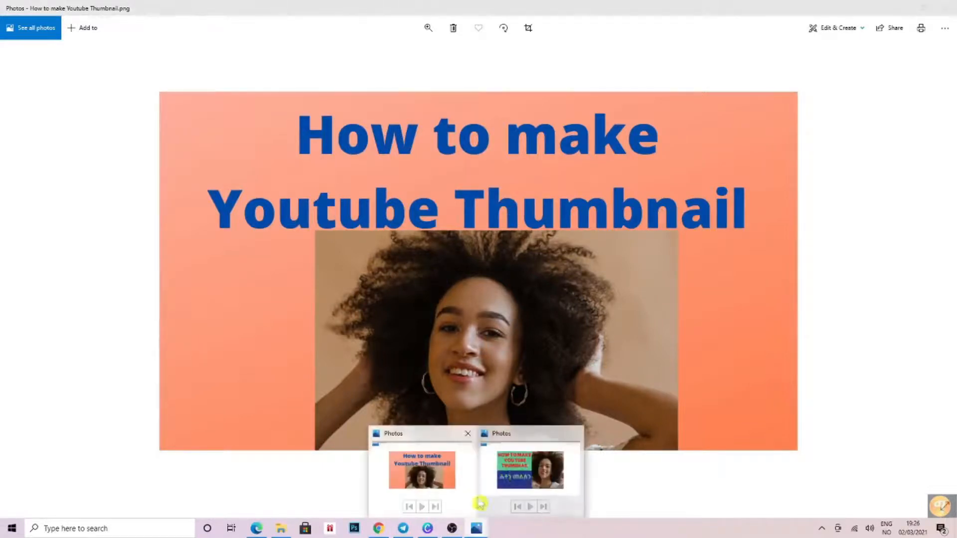
left_click(530, 470)
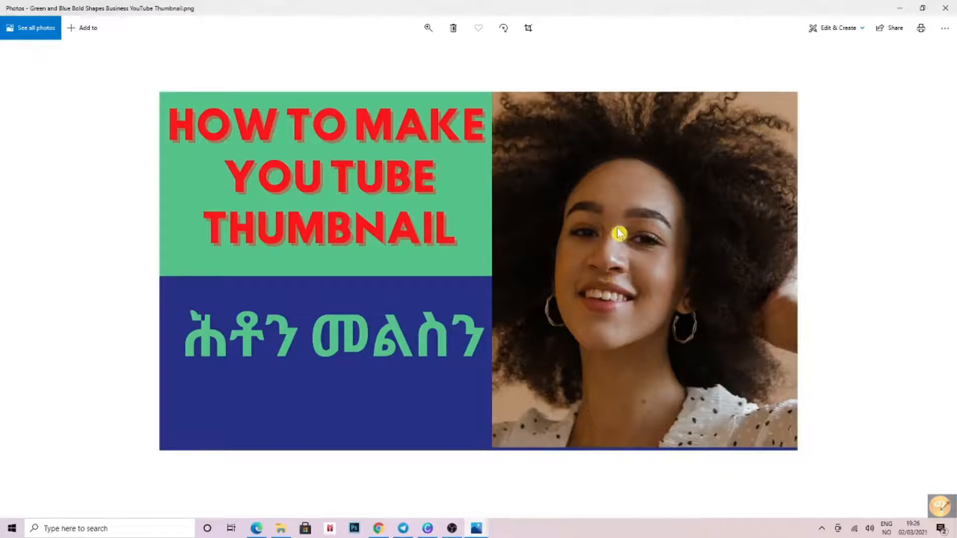
key("Right")
left_click(946, 8)
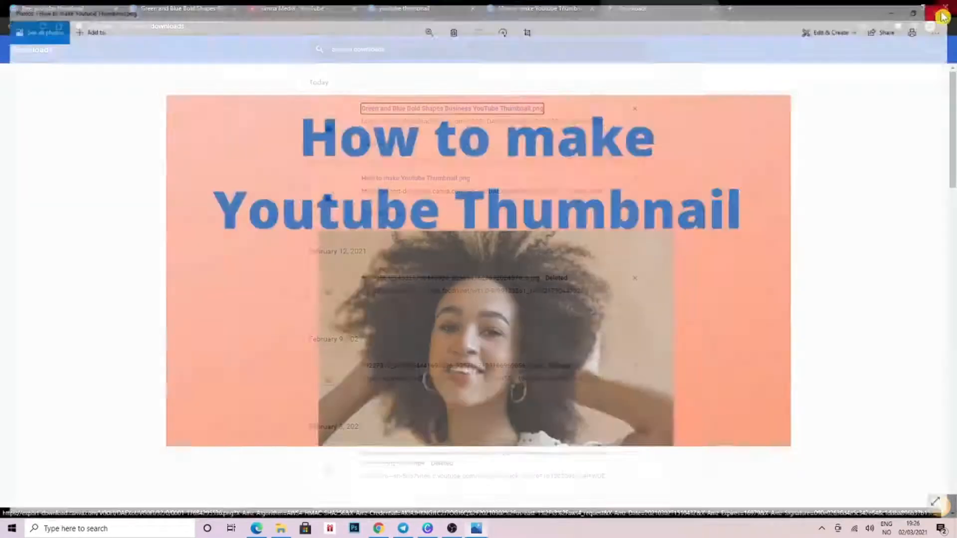
Close the browser pages for Downloads, the How to make Youtube Thumbnail design and the youtube thumbnail template search.
left_click(401, 8)
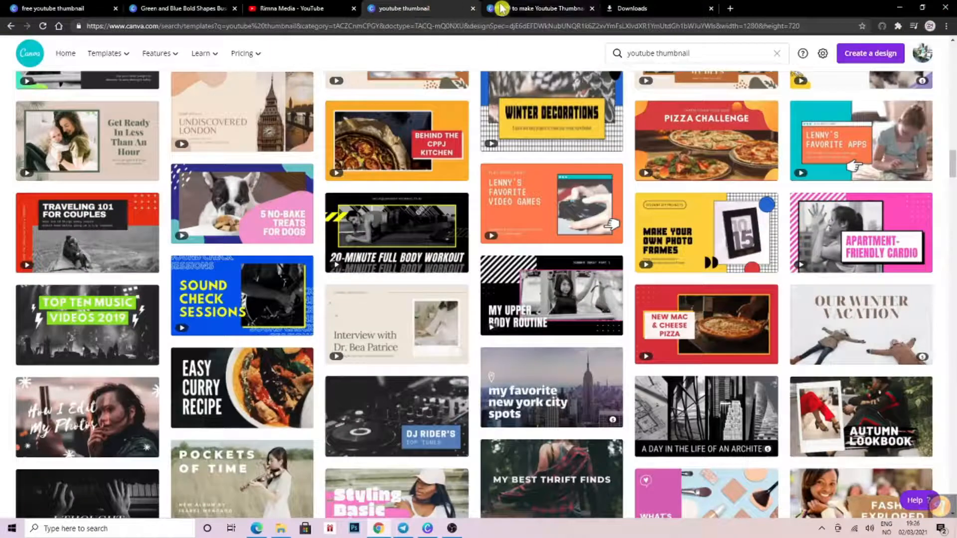
left_click(524, 8)
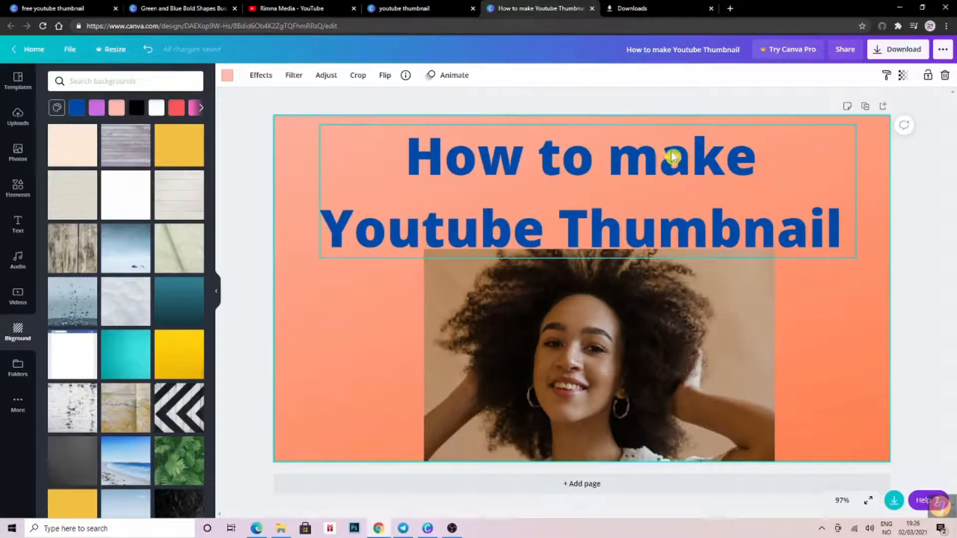
left_click(711, 9)
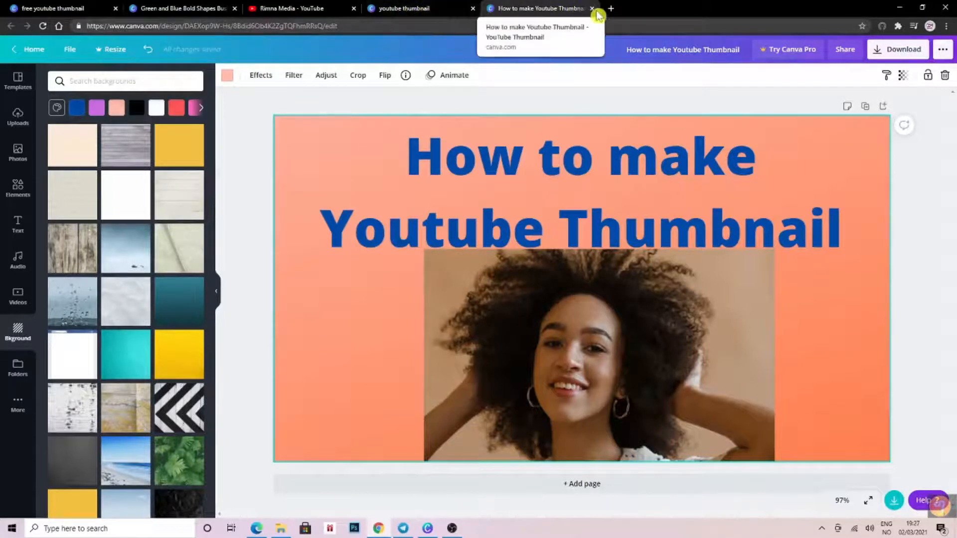
left_click(444, 9)
left_click(592, 9)
left_click(472, 9)
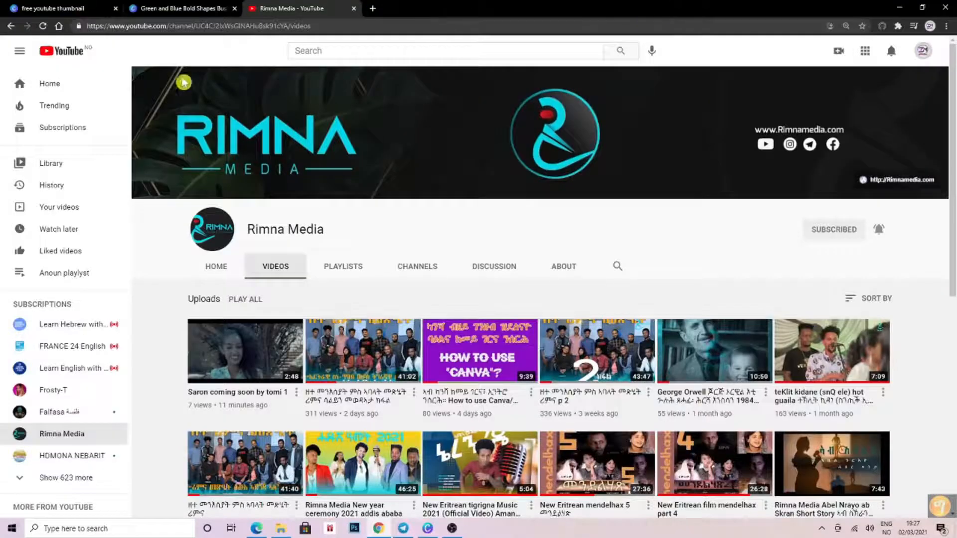
Return to the Green and Blue Bold Shapes Business design and delete the woman's portrait, both headings and the "Today's Topic: Brand Strategies" text.
left_click(86, 9)
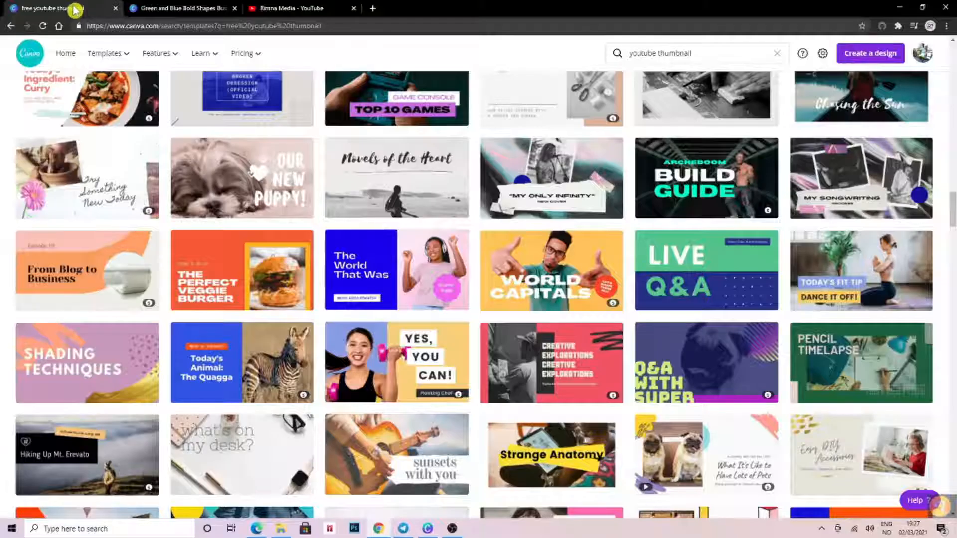
left_click(184, 11)
scroll(192, 251, "down", 5)
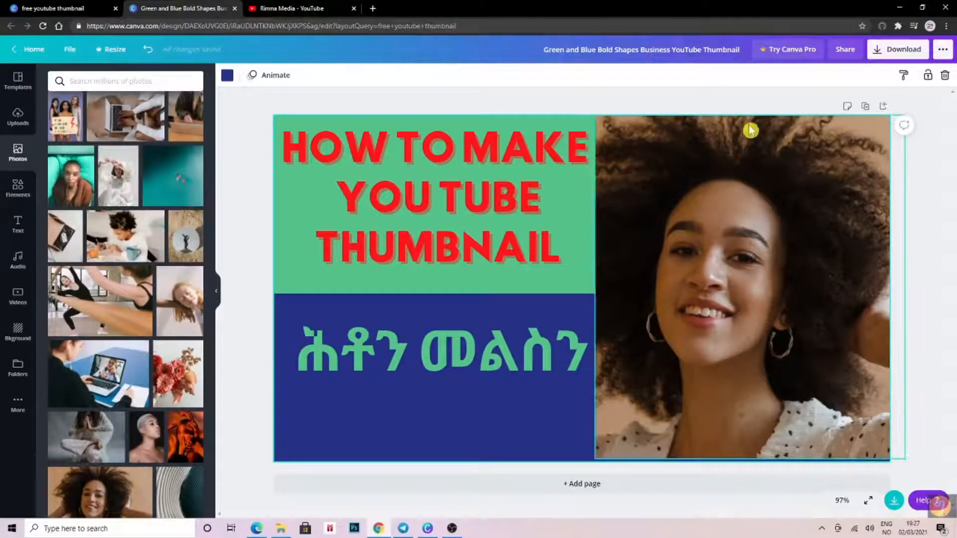
left_click(686, 210)
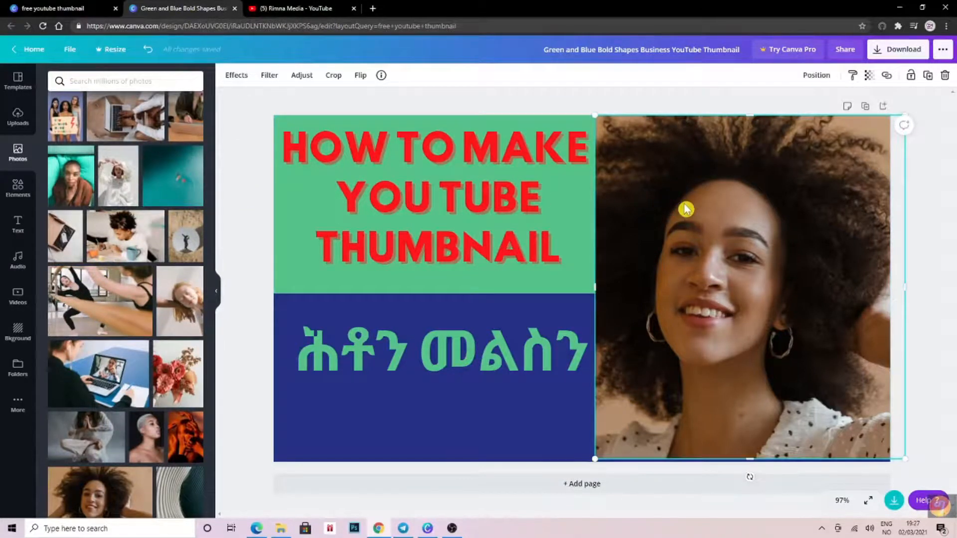
key("Delete")
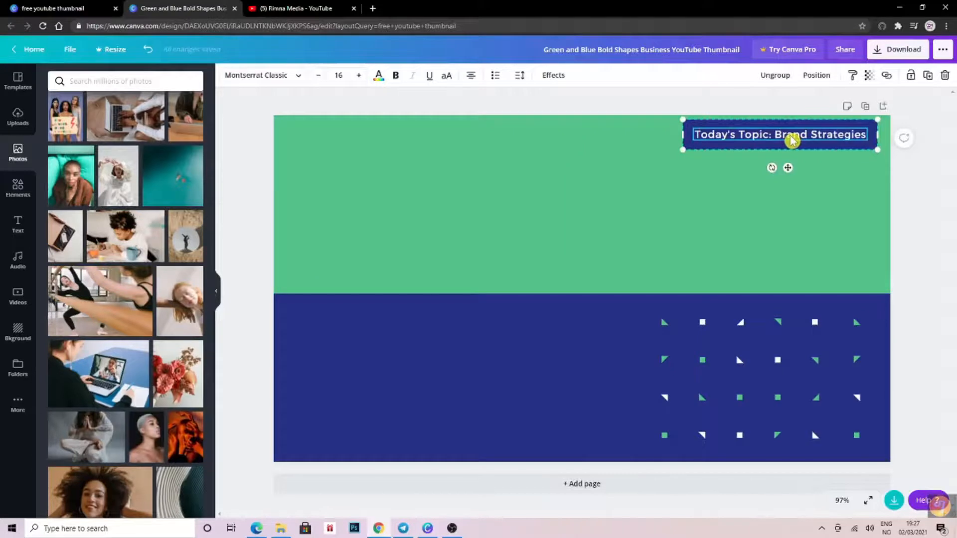
key("Delete")
left_click(829, 179)
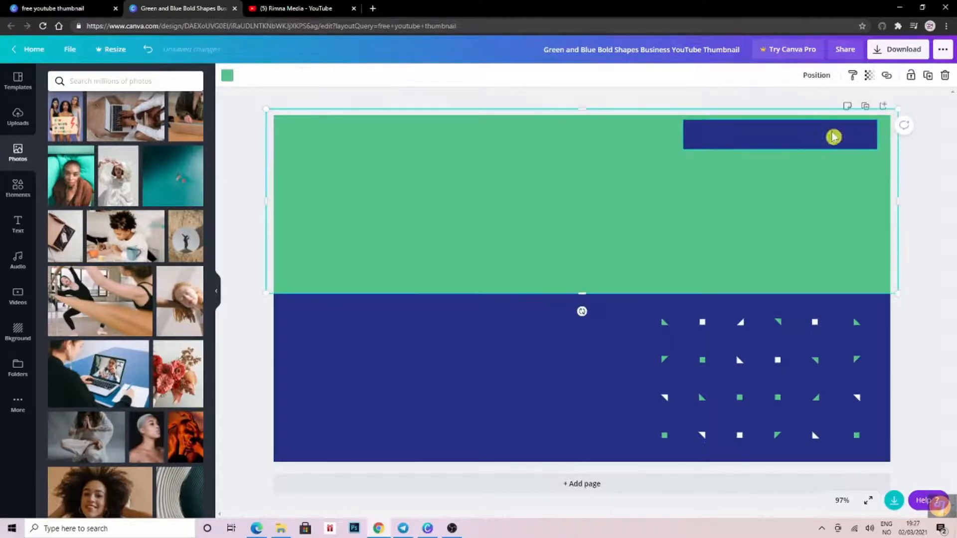
Browse the stock video categories and add the recently used 29-second clip of waves around a rock to the design.
left_click(17, 304)
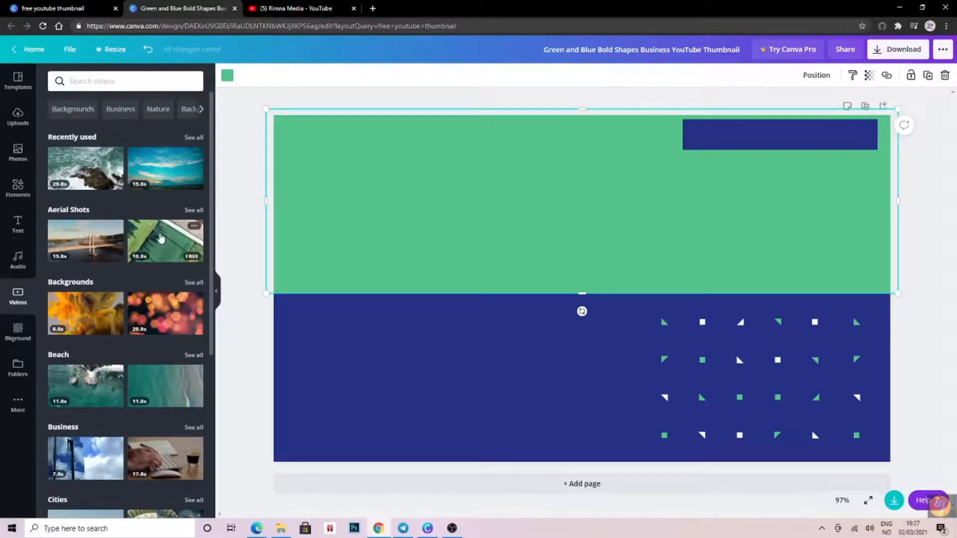
scroll(130, 199, "down", 2)
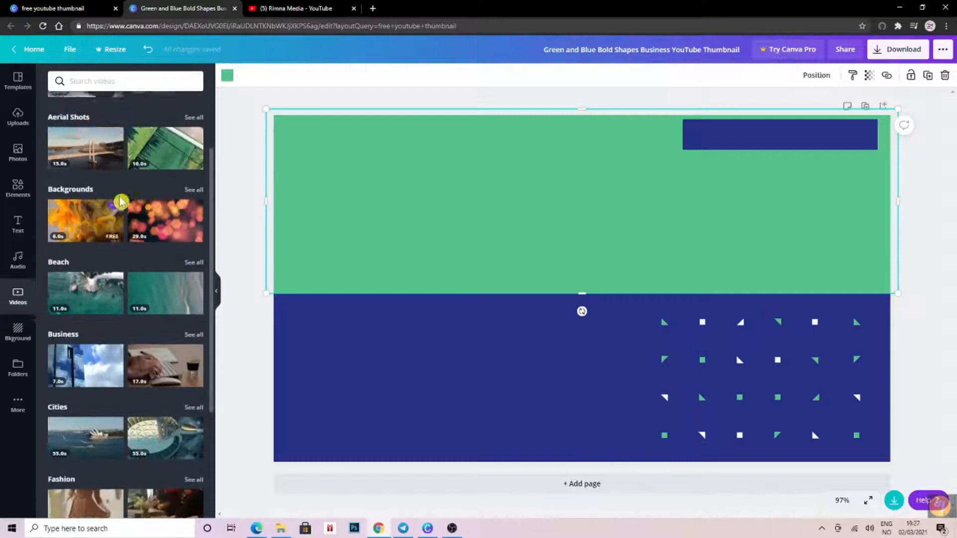
scroll(133, 218, "up", 2)
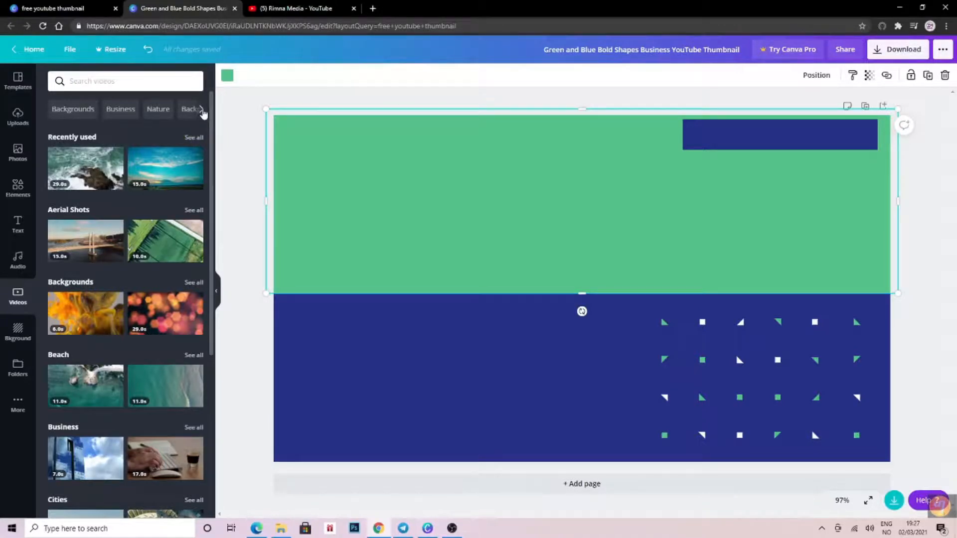
left_click(202, 110)
left_click(202, 110)
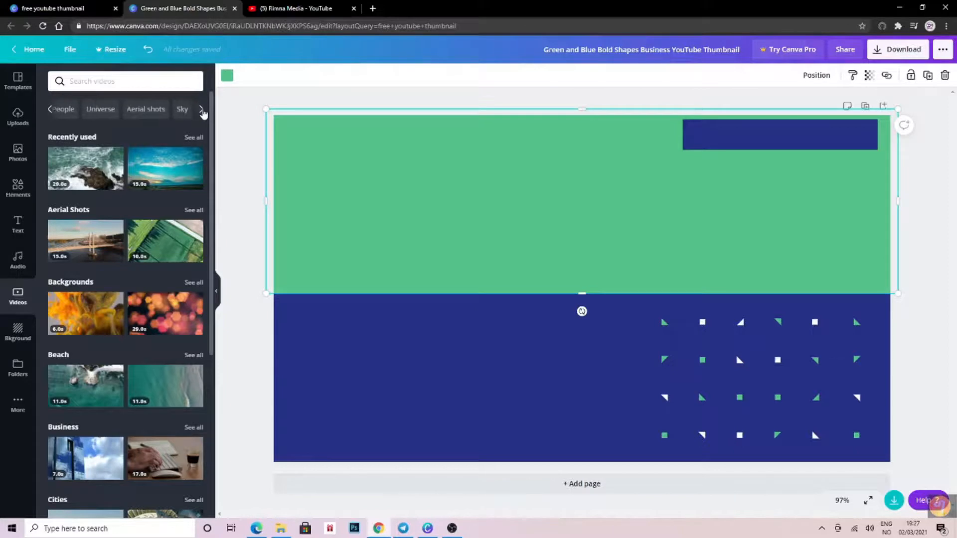
left_click(202, 109)
left_click(201, 110)
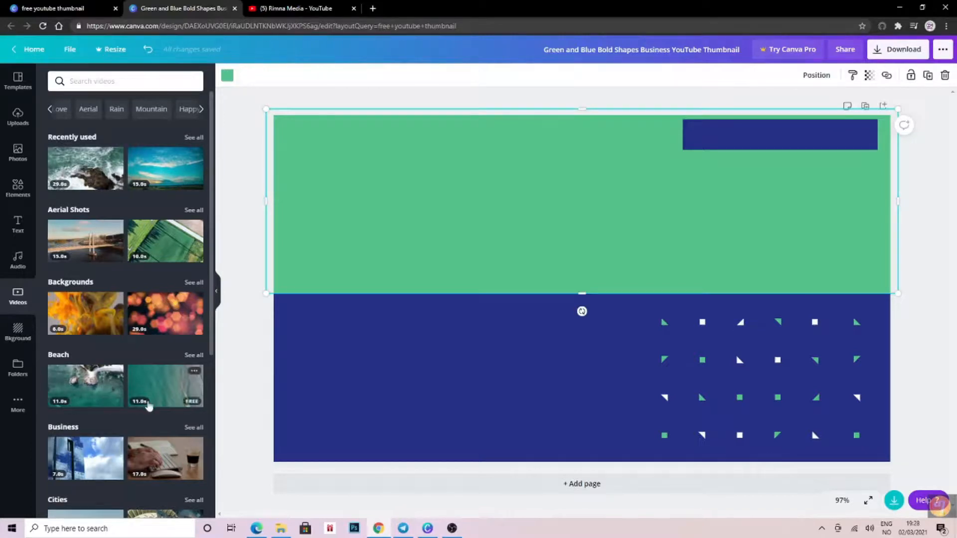
left_click(112, 188)
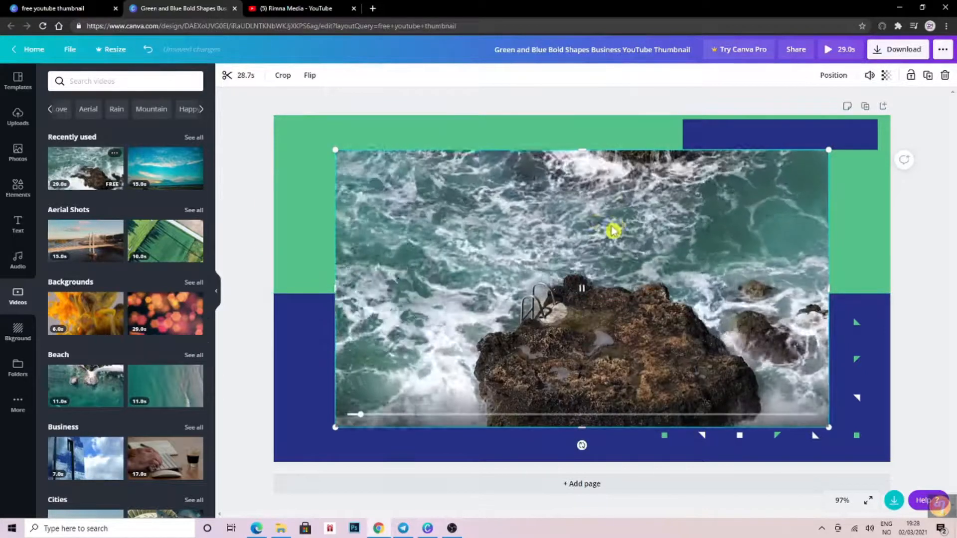
Enlarge the wave video from its corners until it fills the whole canvas, and pause its playback.
left_click_drag(336, 150, 317, 138)
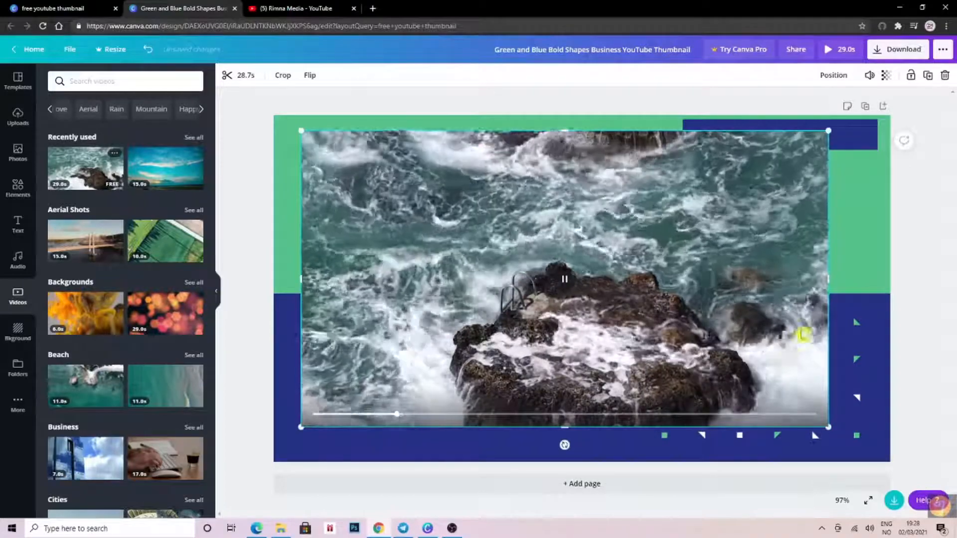
left_click_drag(828, 427, 868, 443)
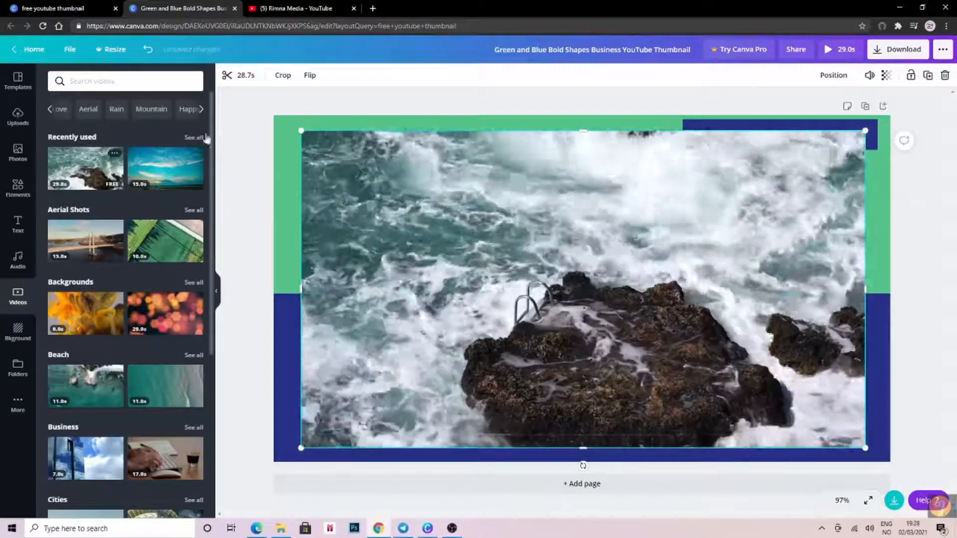
left_click_drag(301, 131, 274, 118)
left_click_drag(865, 447, 893, 455)
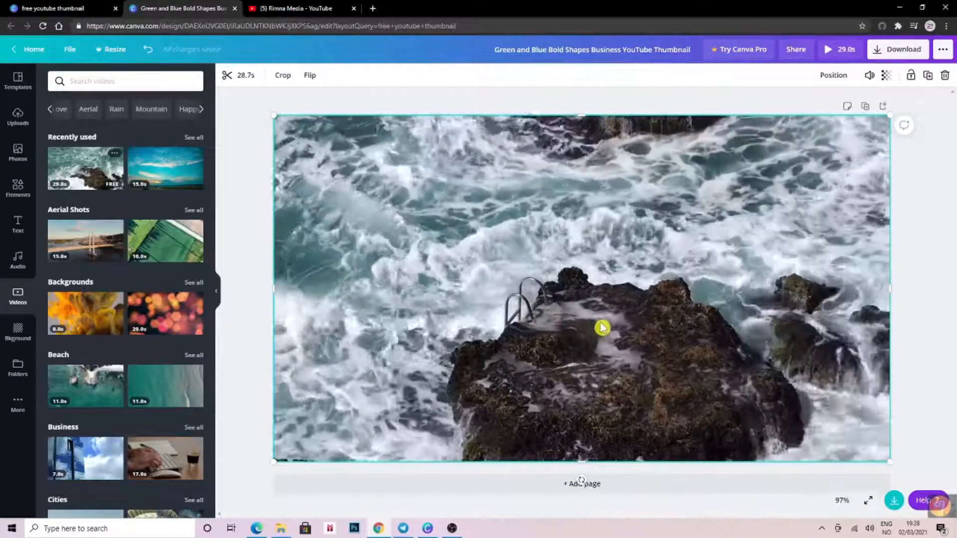
left_click(608, 336)
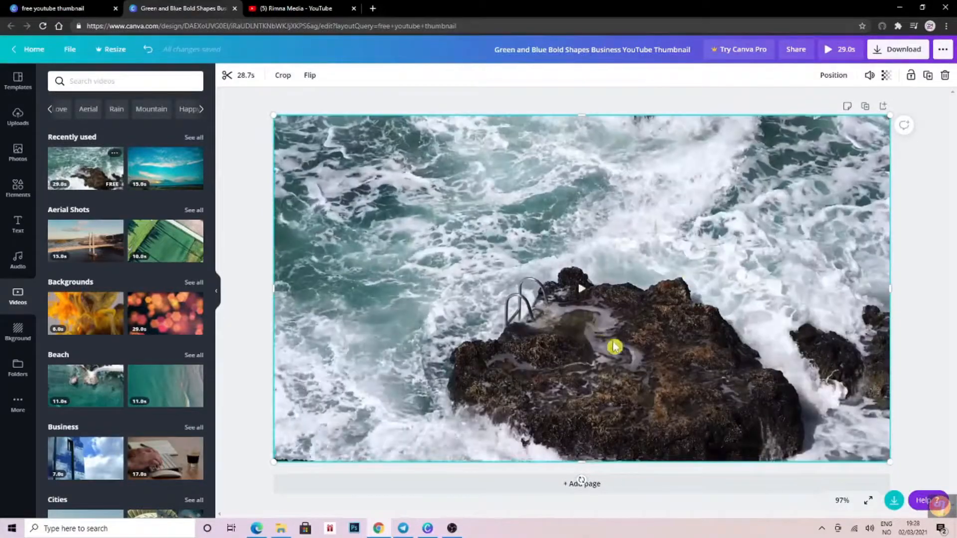
Download the design as an MP4 video and dismiss the post-scheduling offer.
left_click(913, 58)
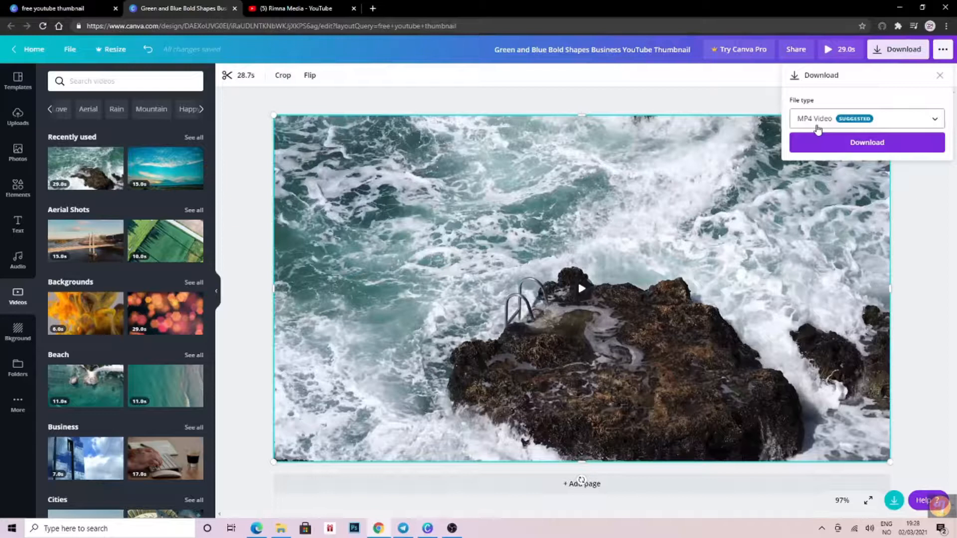
left_click(882, 150)
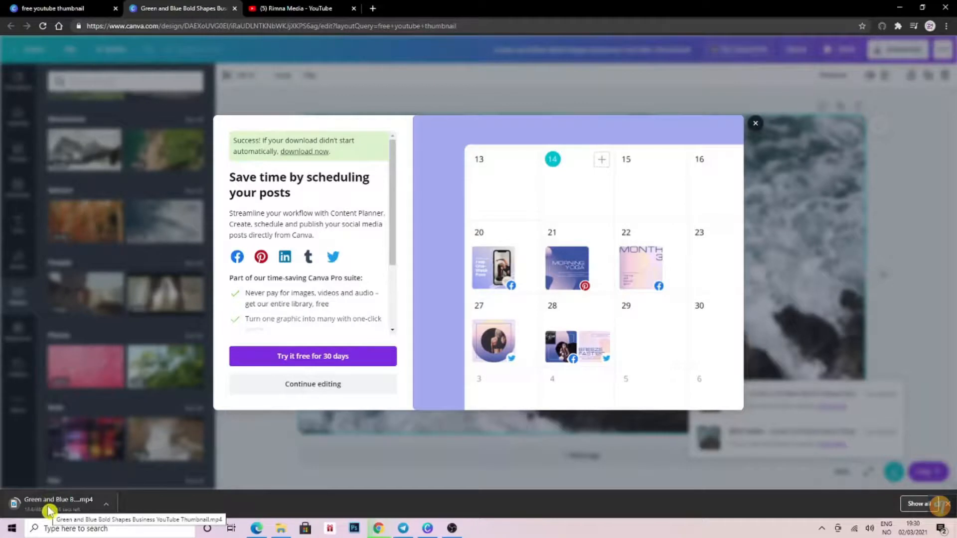
left_click(756, 124)
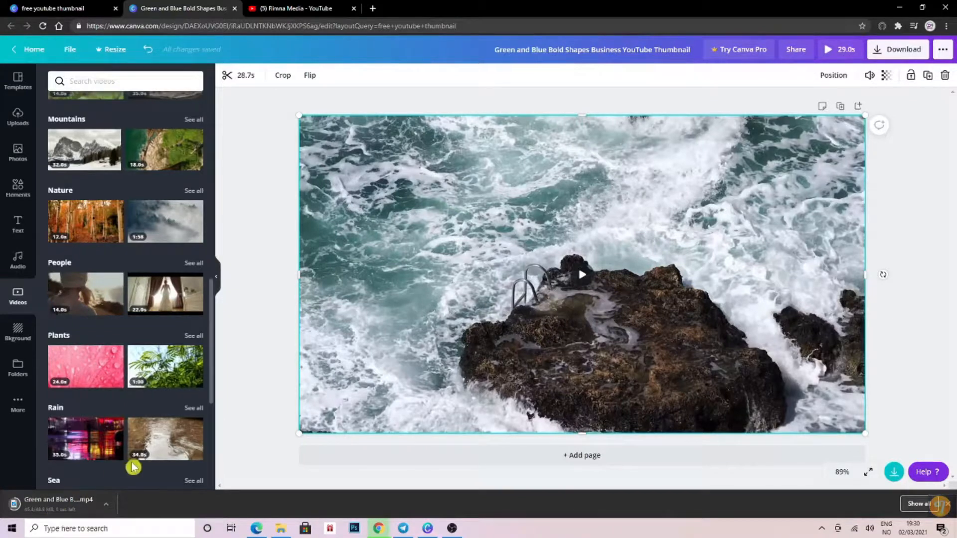
Open the downloaded MP4 in the video player, watch it to the end and replay it.
left_click(53, 507)
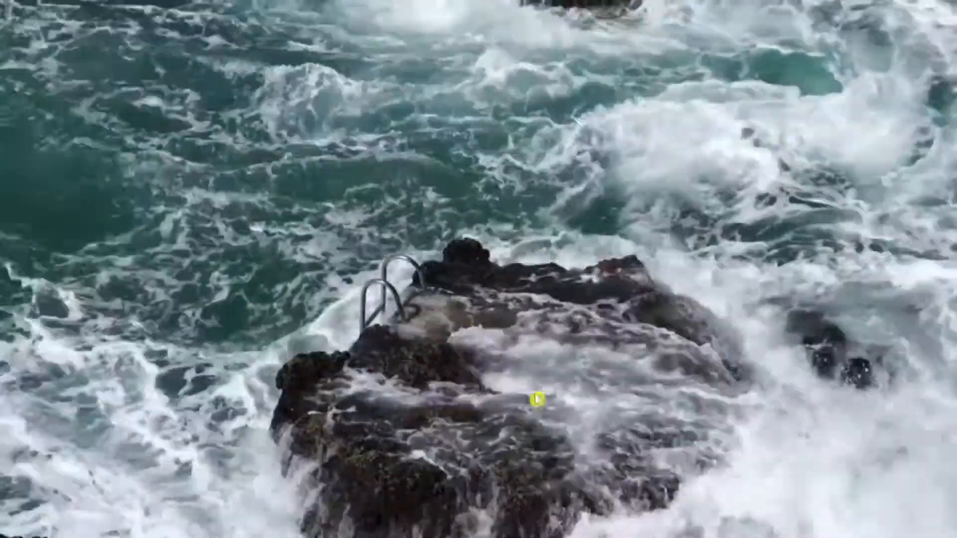
mouse_move(644, 321)
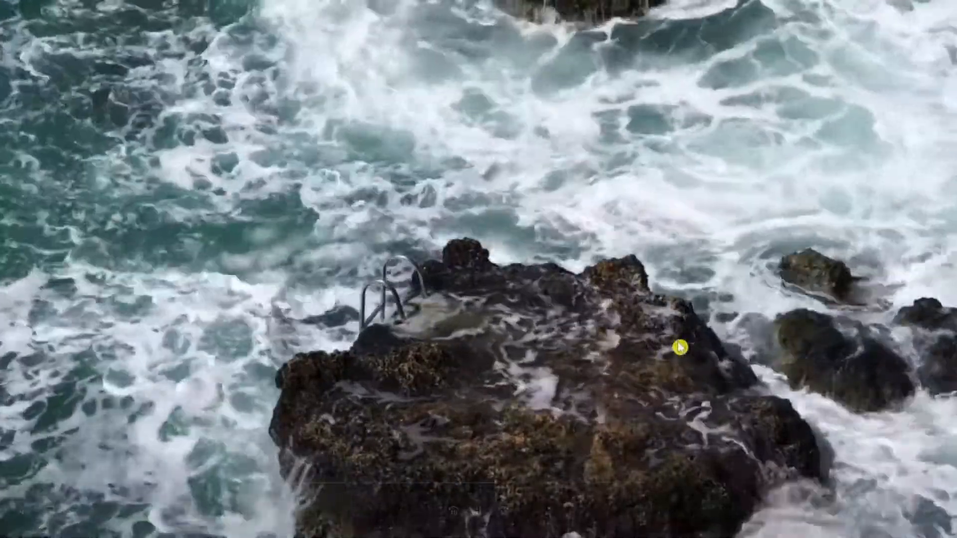
mouse_move(632, 348)
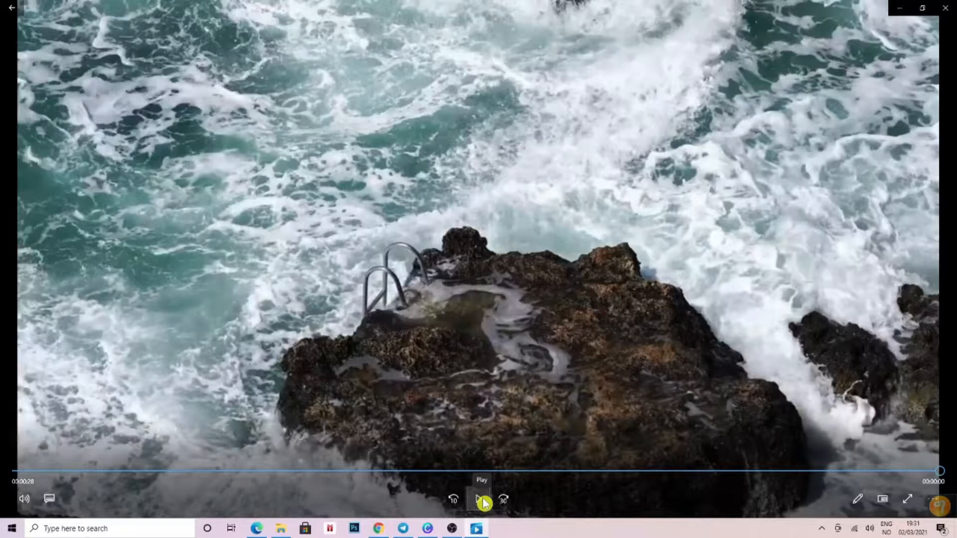
left_click(483, 503)
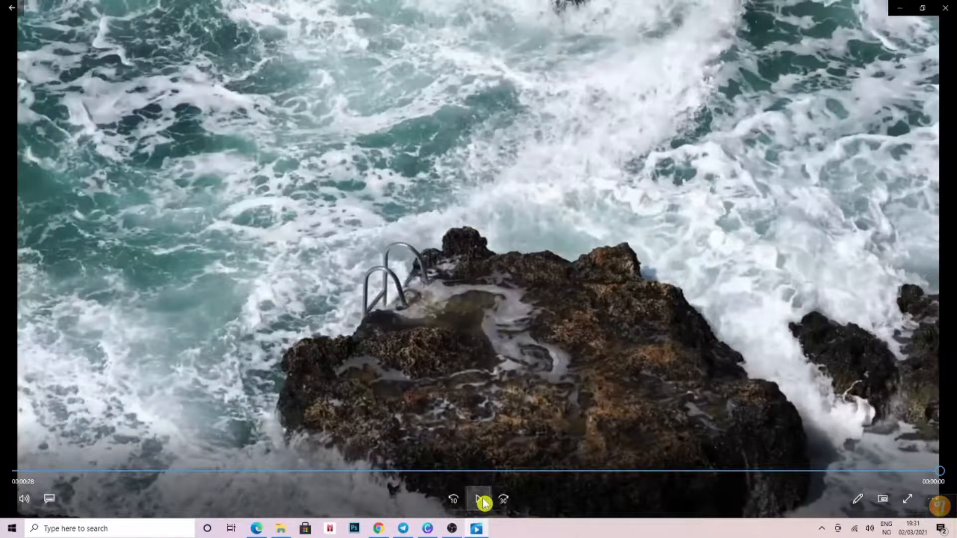